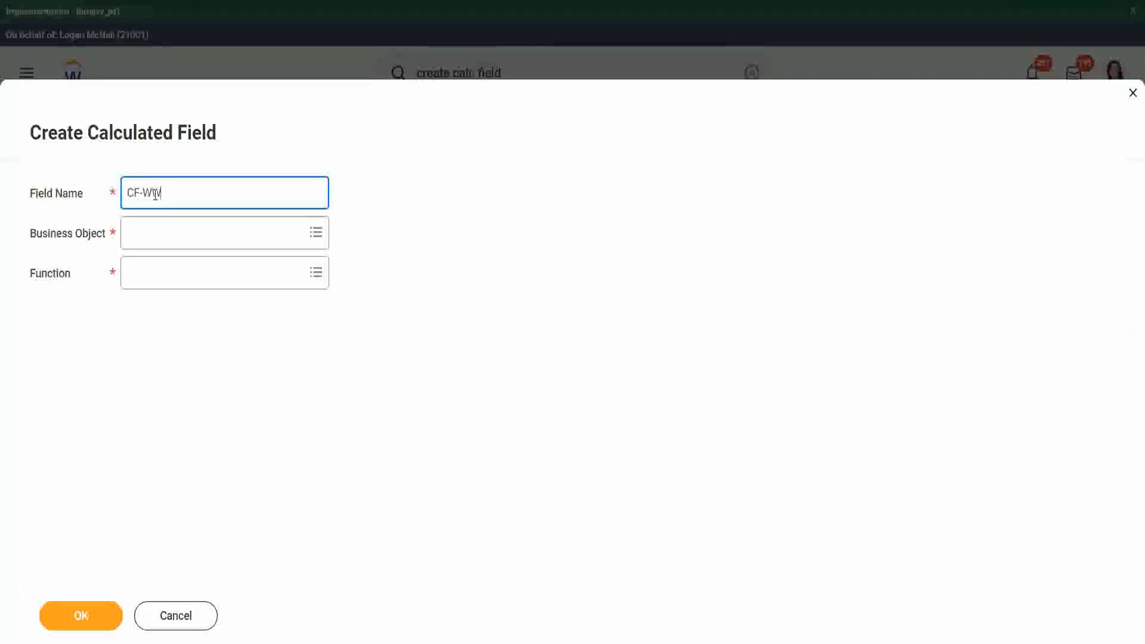
Name the new calculated field "CF-WW-TF-Dependent Relationship is Child".
text(-)
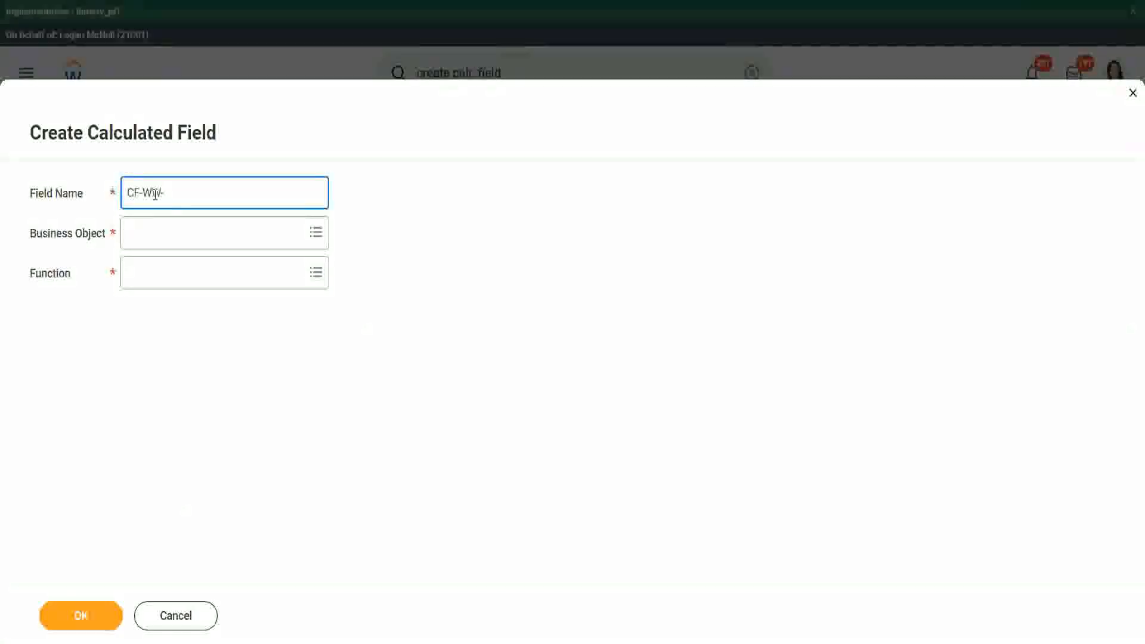
text(TF)
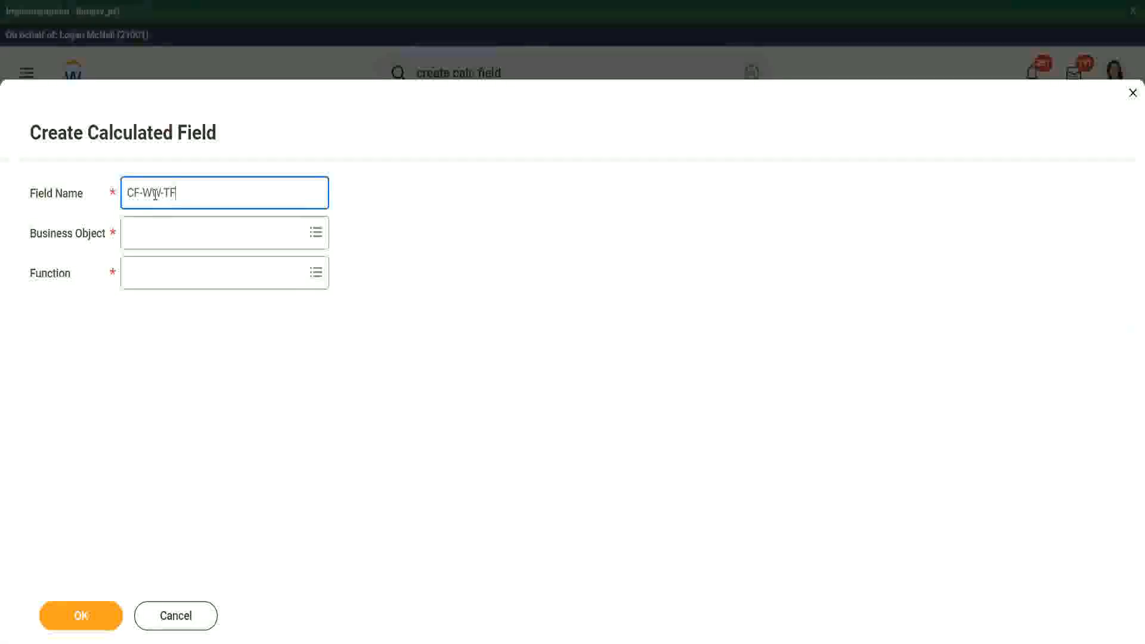
text(-)
text(el)
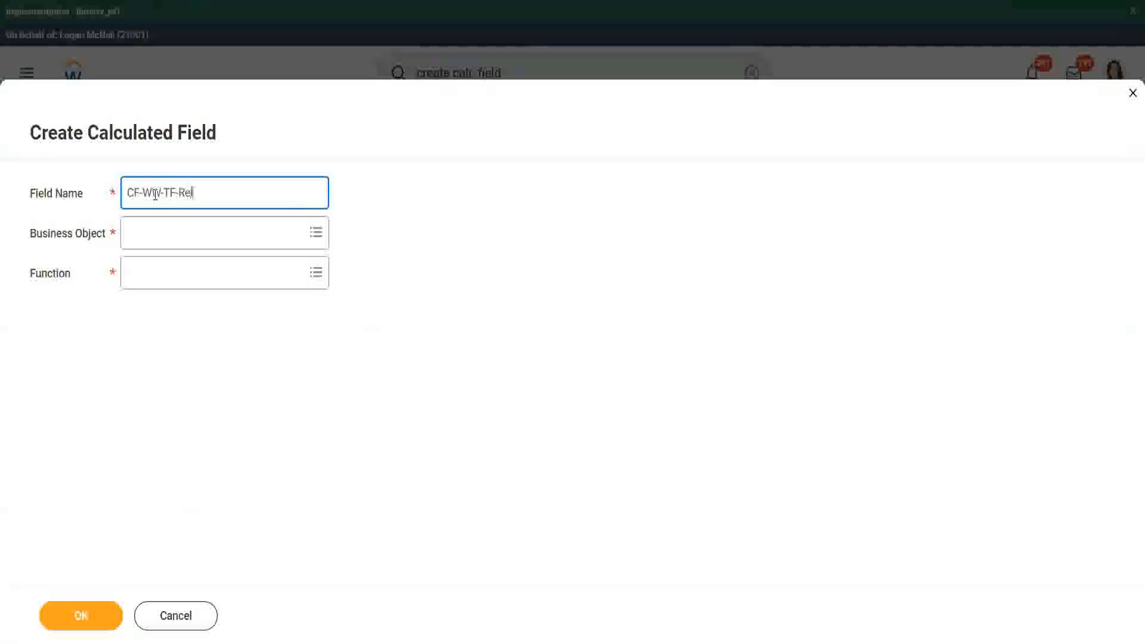
text(ationship is child)
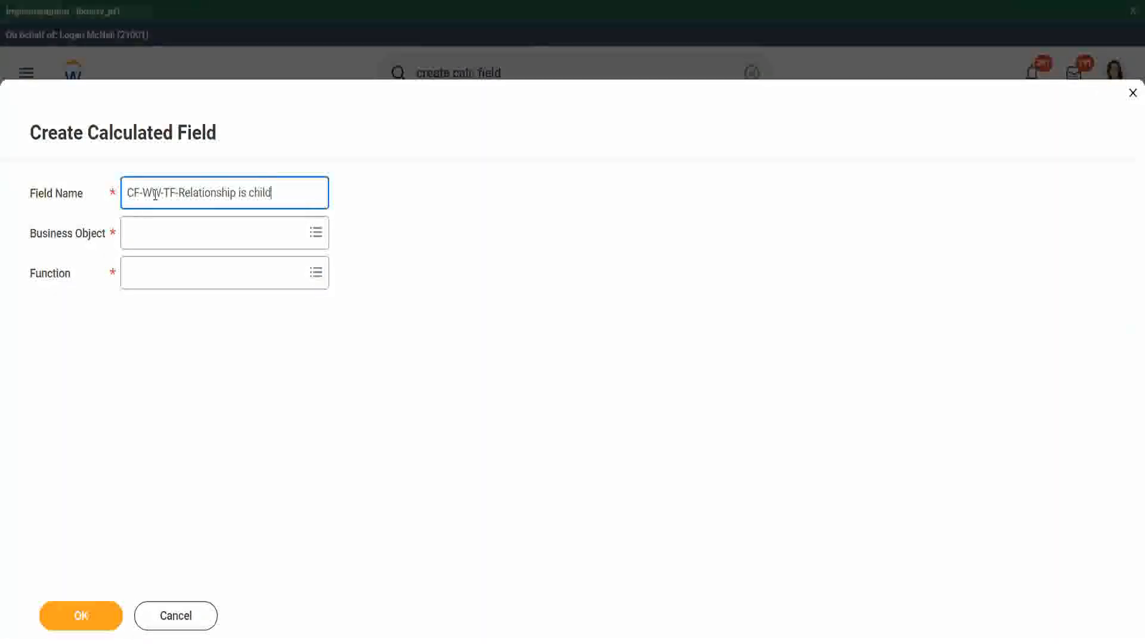
key(Left)
key(Left)
key(shift+Right)
text(C)
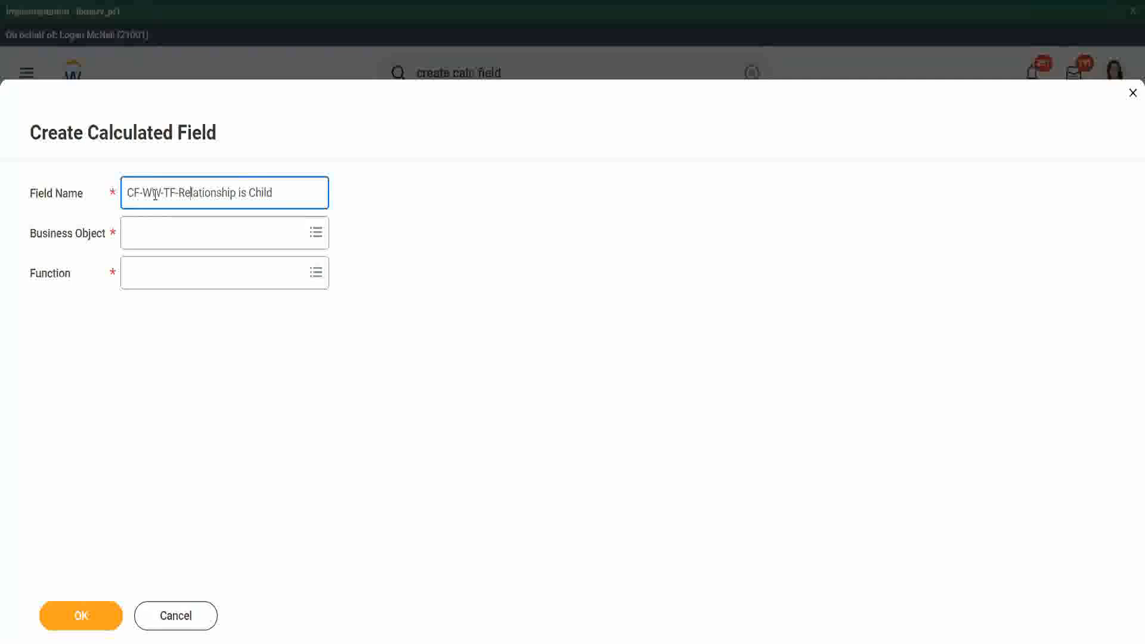
key(Left)
key(Left)
text(Depen)
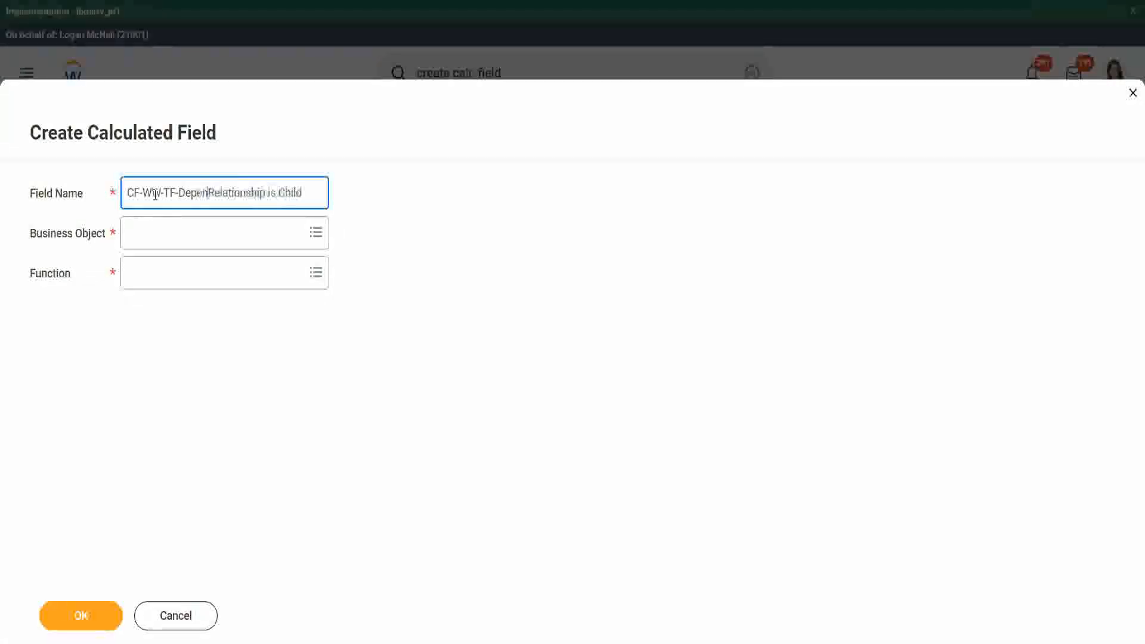
text(dent)
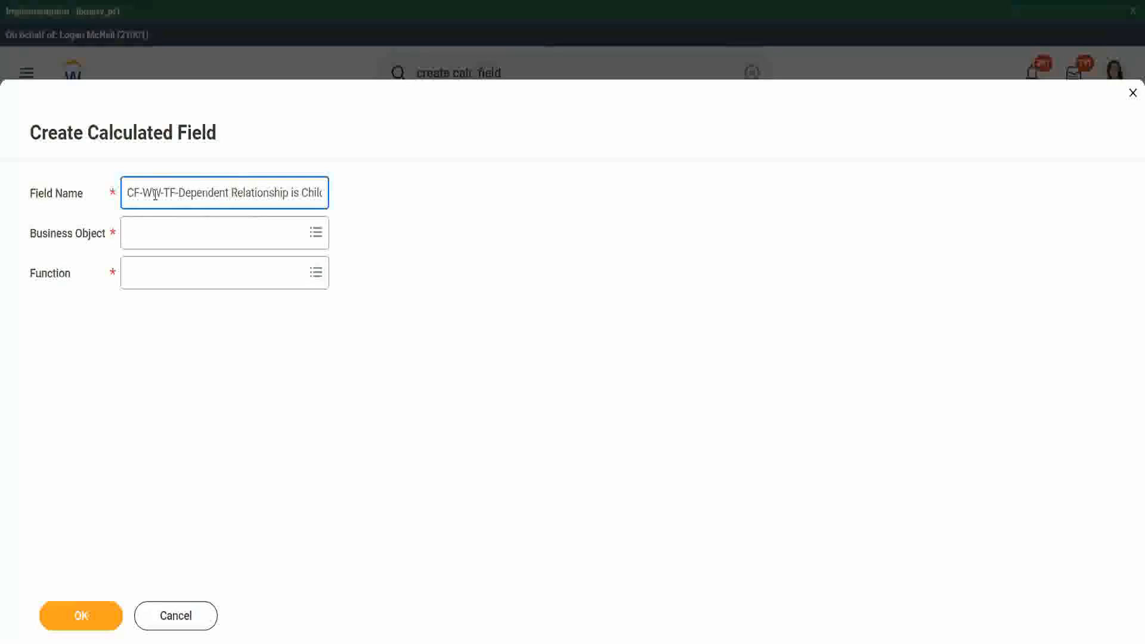
Set the business object to Dependent and the function to True/False Condition, and continue to the condition definition.
key(Tab)
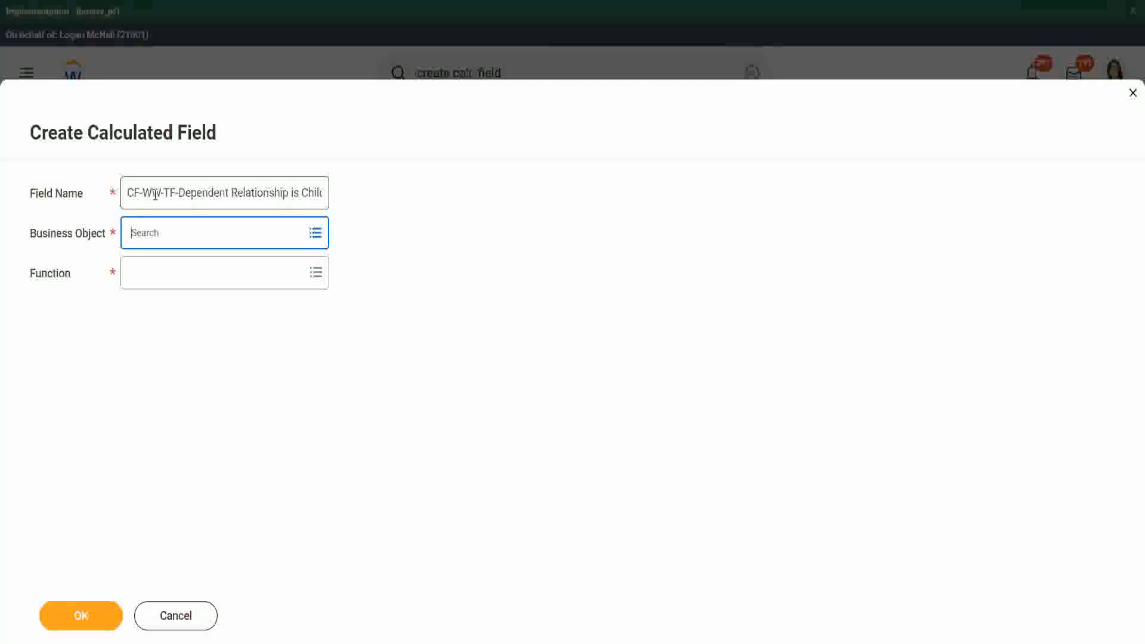
text(depednende)
key(Return)
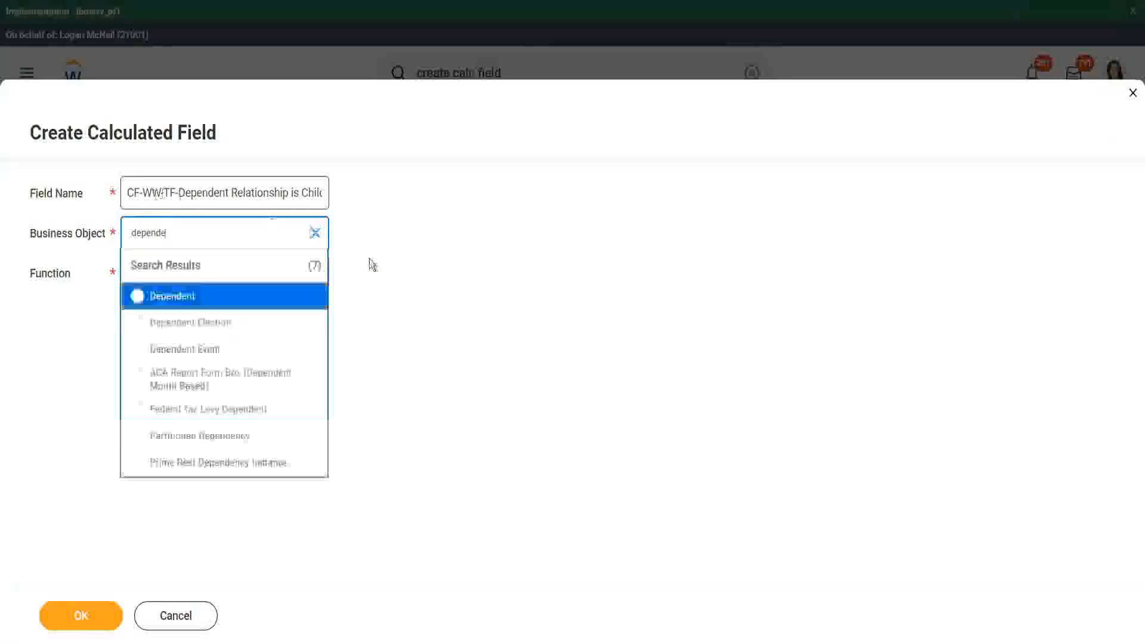
click(194, 300)
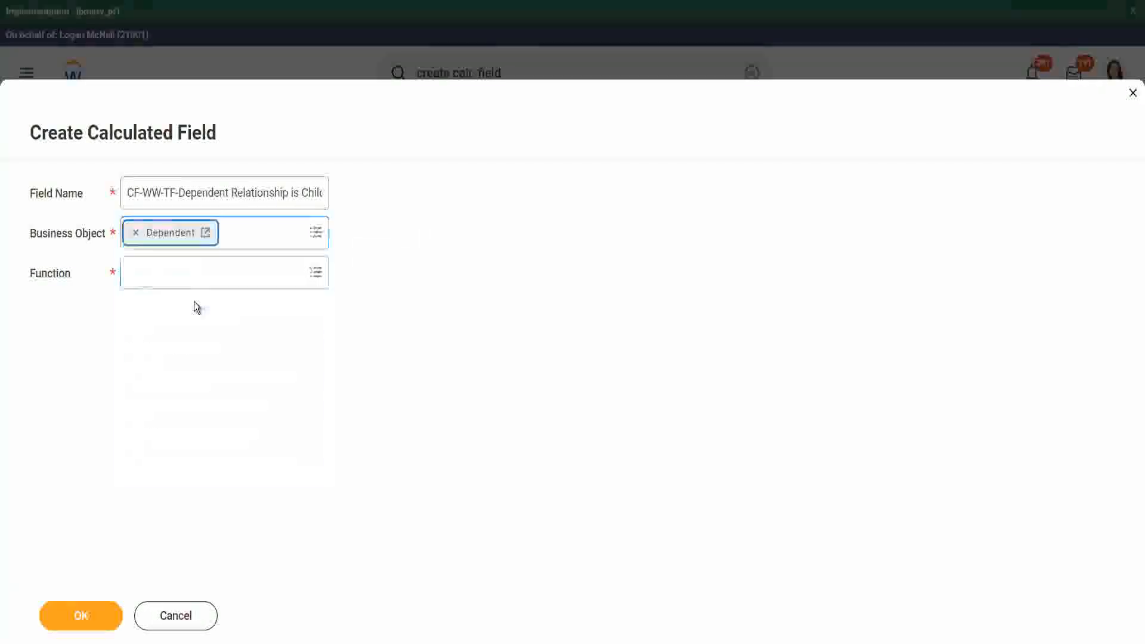
click(166, 272)
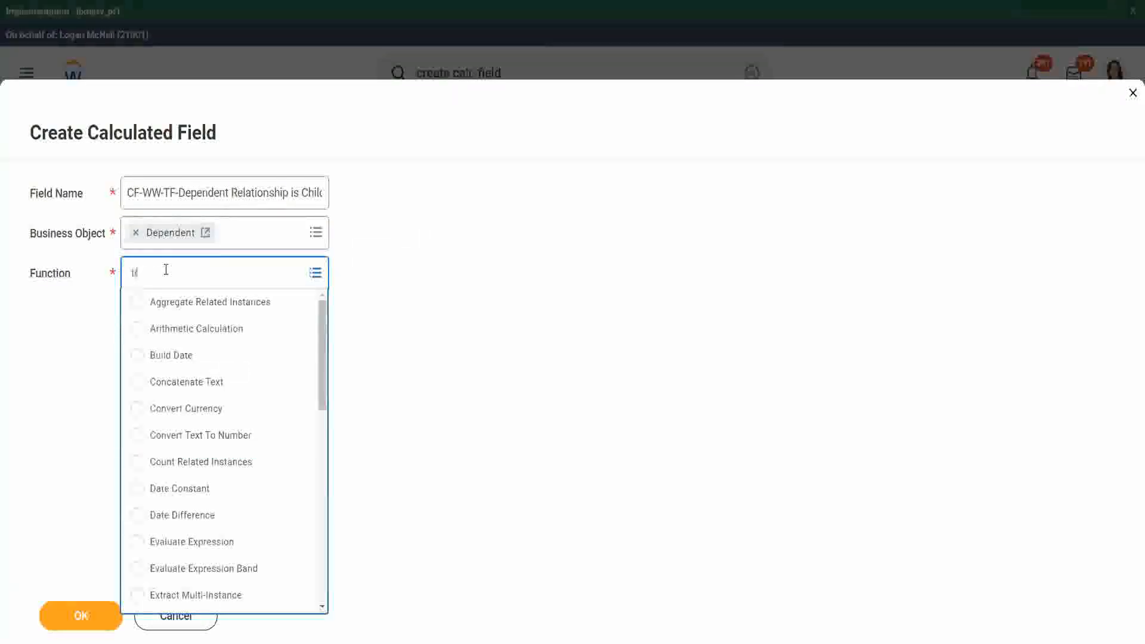
text(true)
key(Return)
click(148, 301)
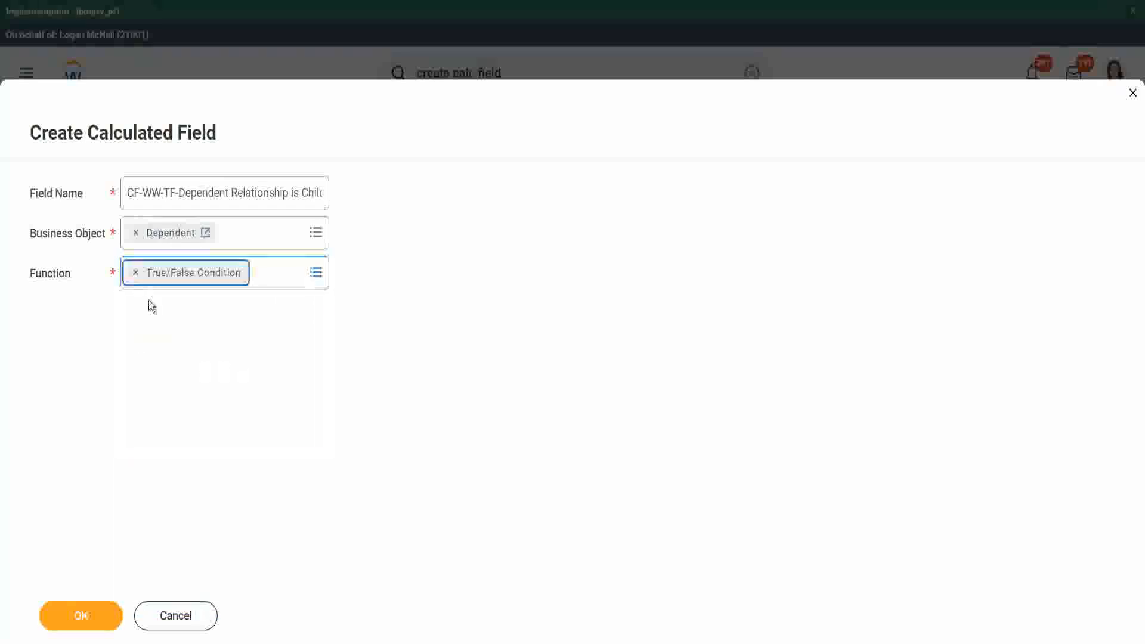
click(92, 618)
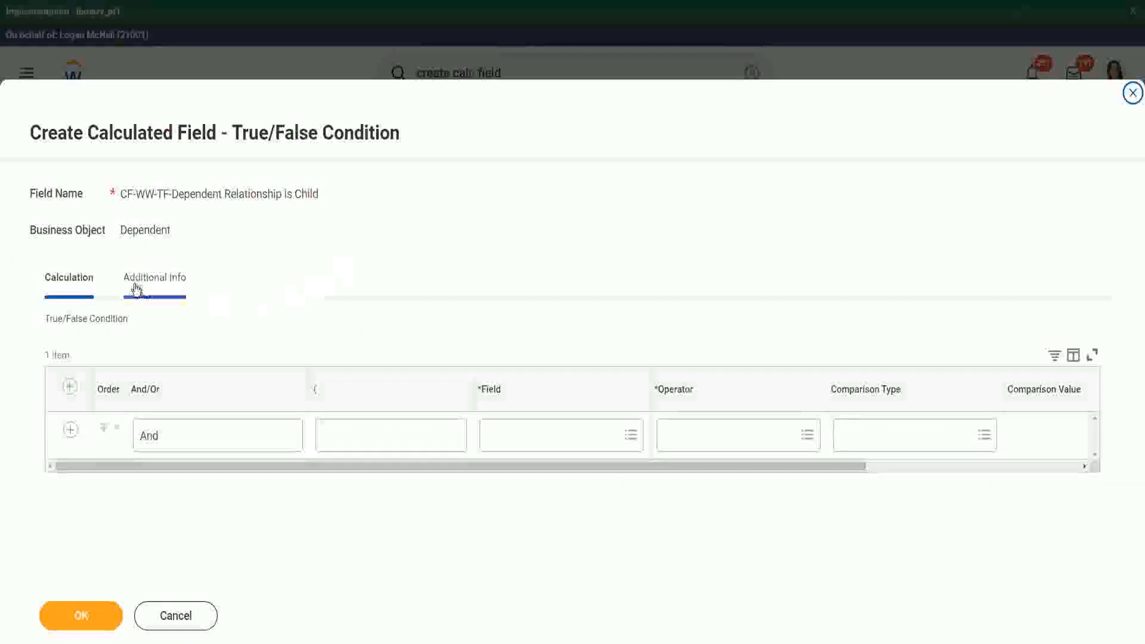
Set the condition row's field to the single-instance Relationship field and review its report field details.
drag(121, 231, 172, 231)
click(504, 331)
click(521, 435)
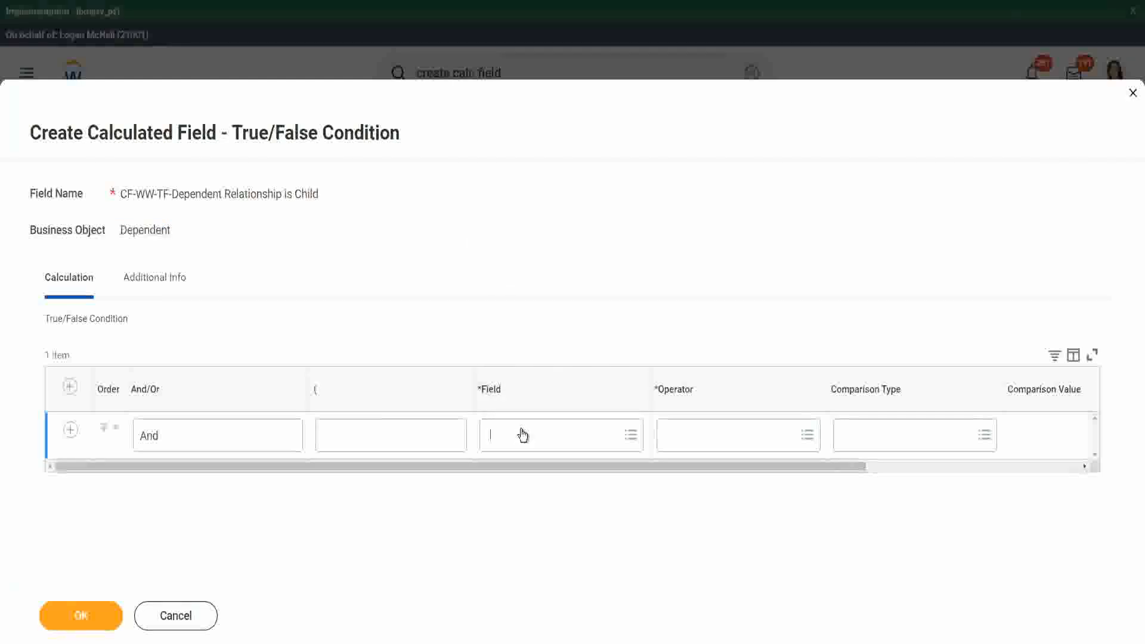
text(relatio)
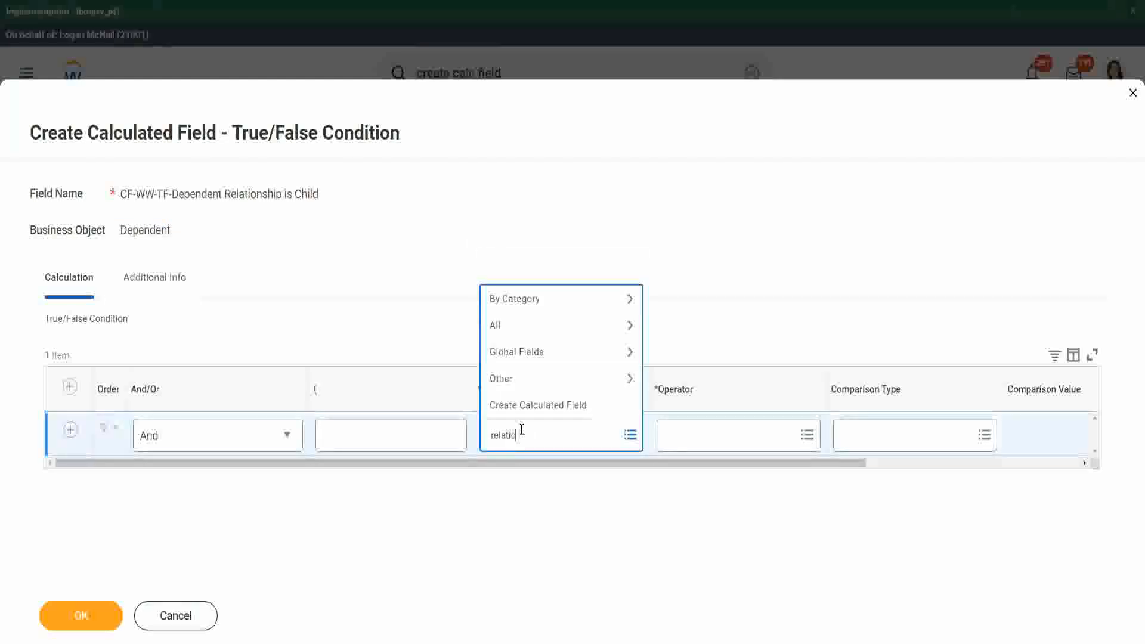
text(nship)
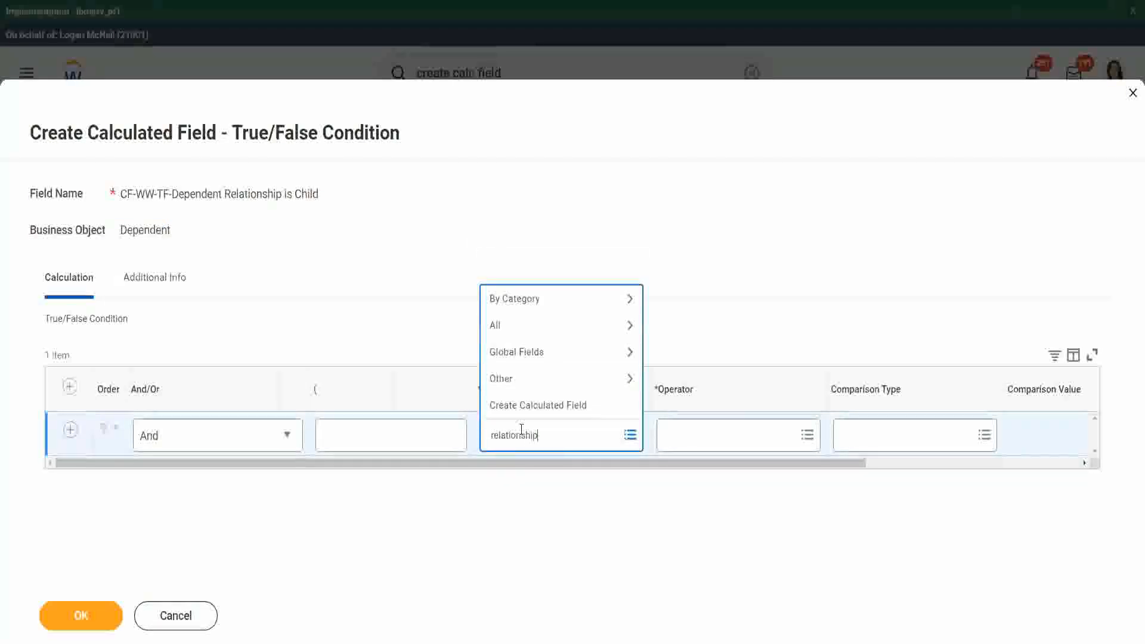
key(Return)
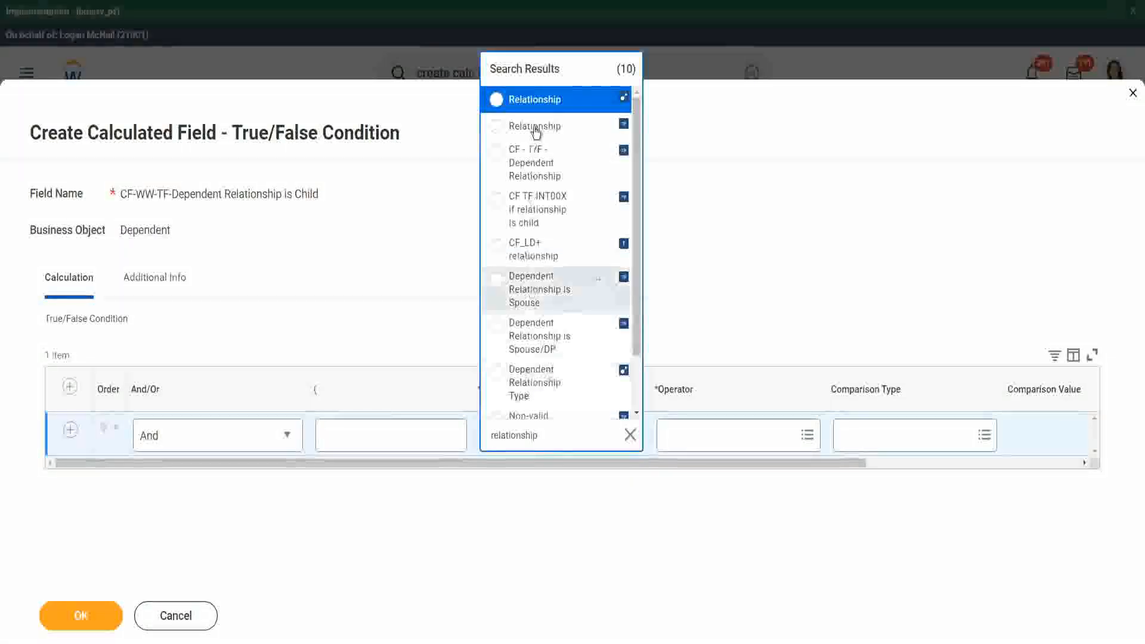
click(555, 101)
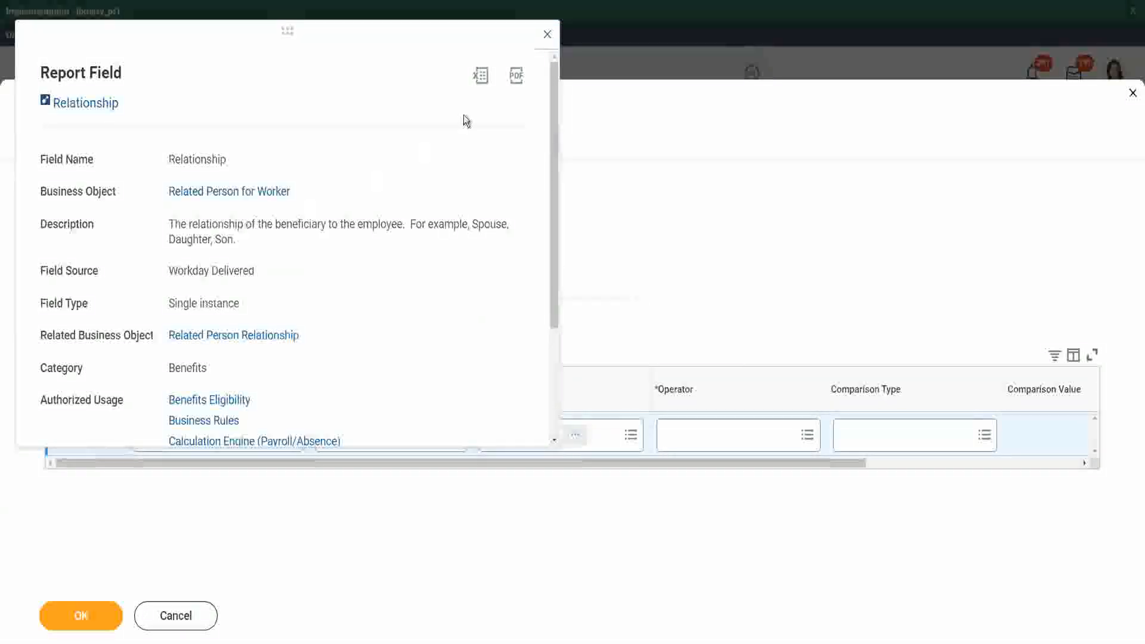
click(549, 35)
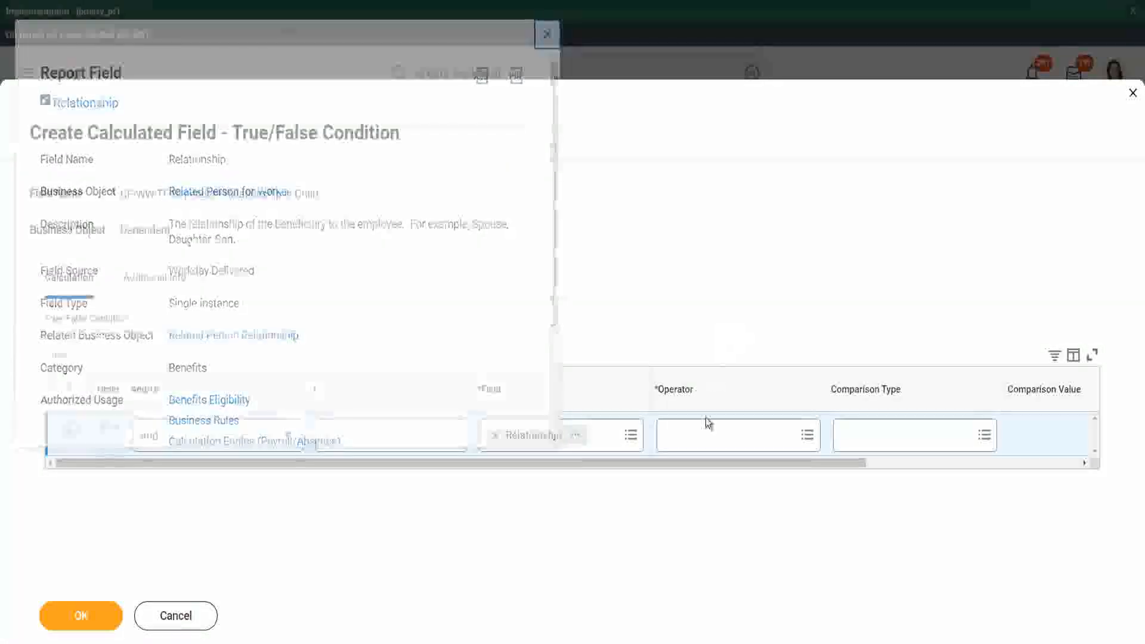
Set the operator of the Relationship condition to "in the selection list".
click(705, 429)
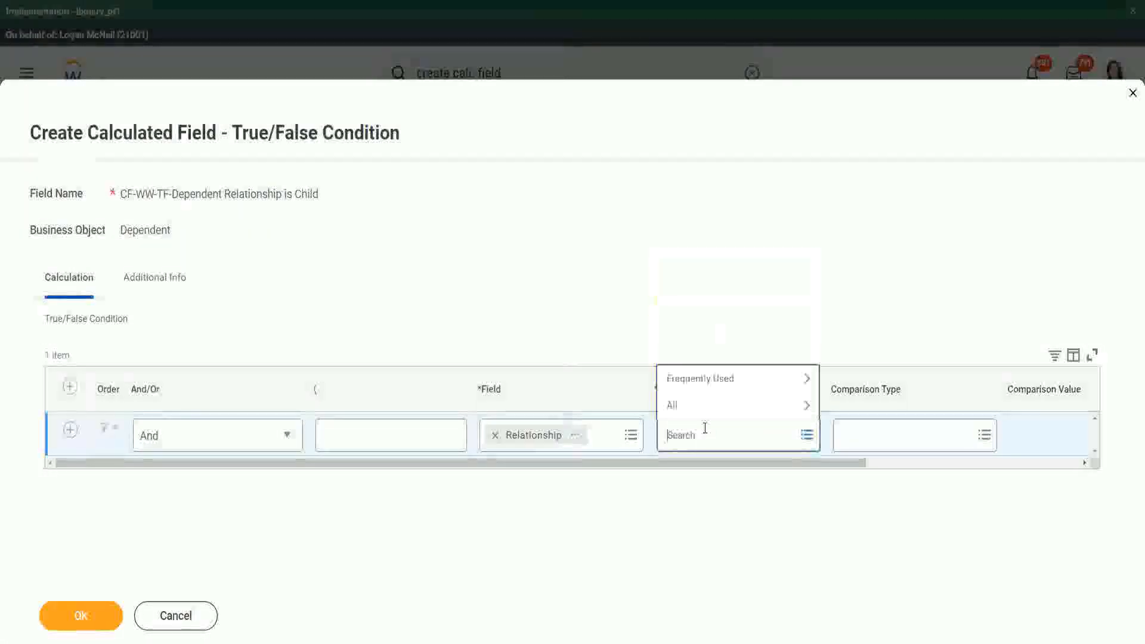
click(716, 378)
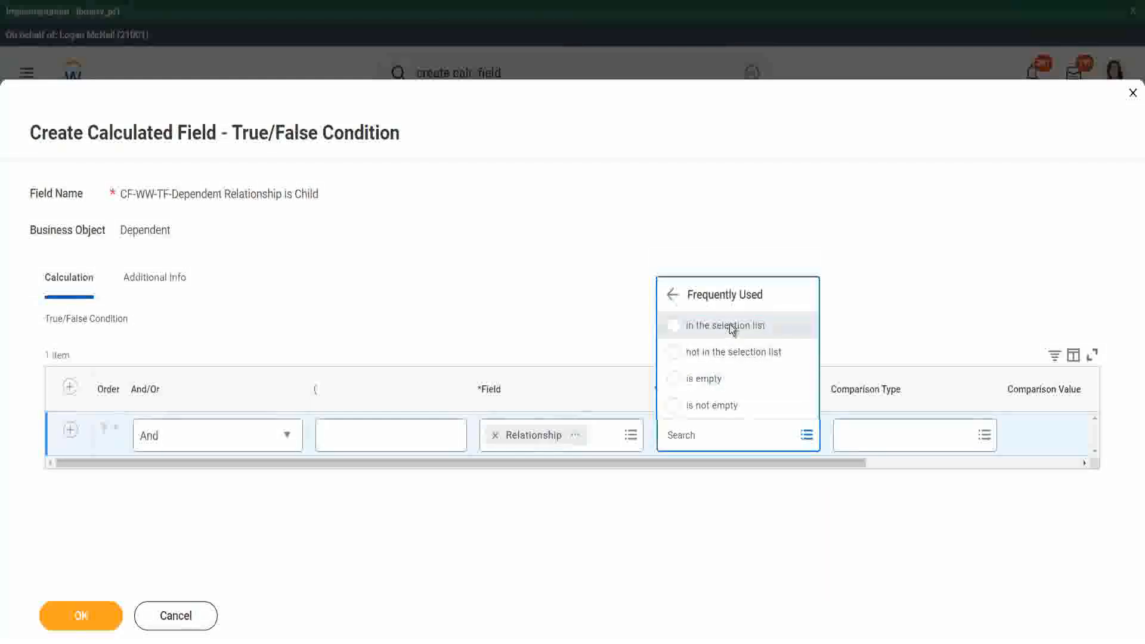
click(729, 324)
Choose Child as the comparison value of the Relationship condition and save the True/False field.
drag(735, 474, 903, 470)
click(782, 435)
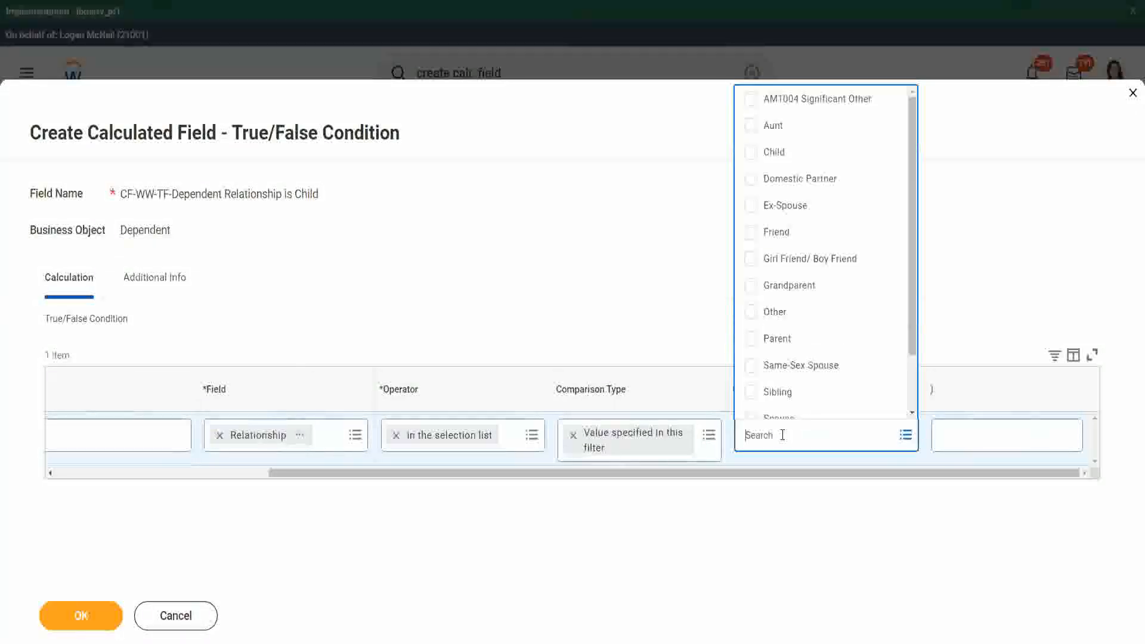
click(751, 153)
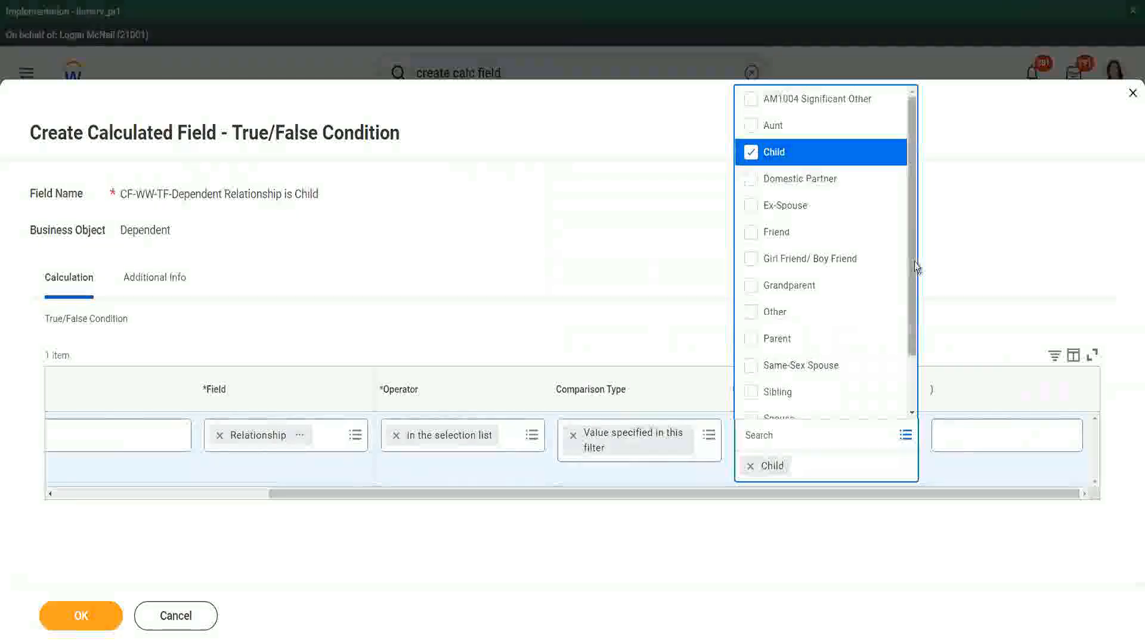
drag(914, 262, 926, 231)
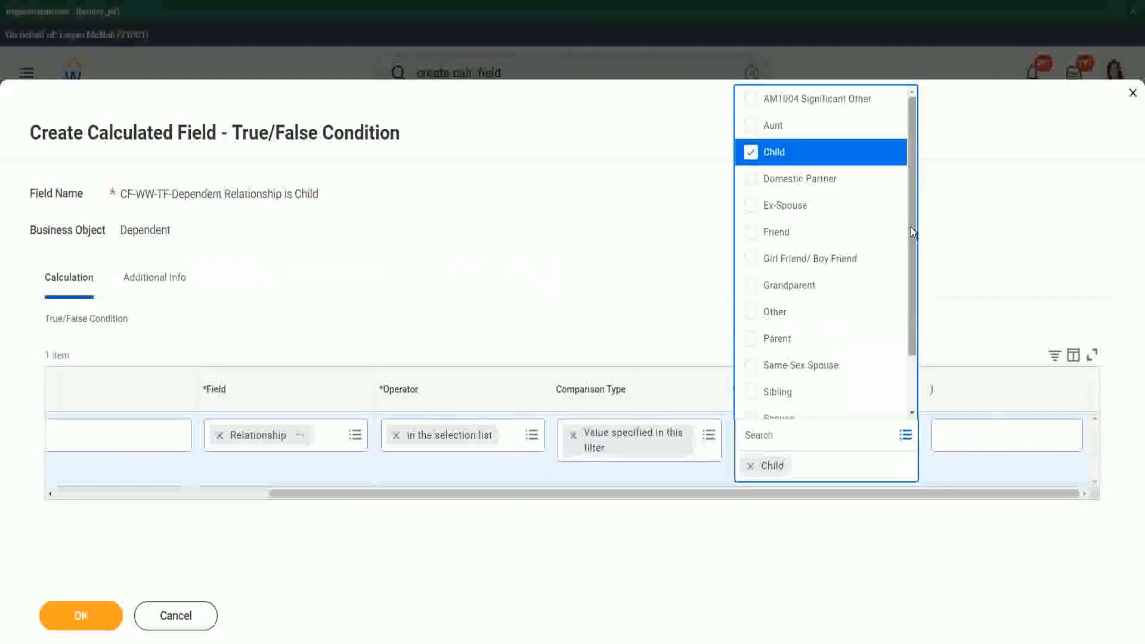
drag(911, 226, 911, 299)
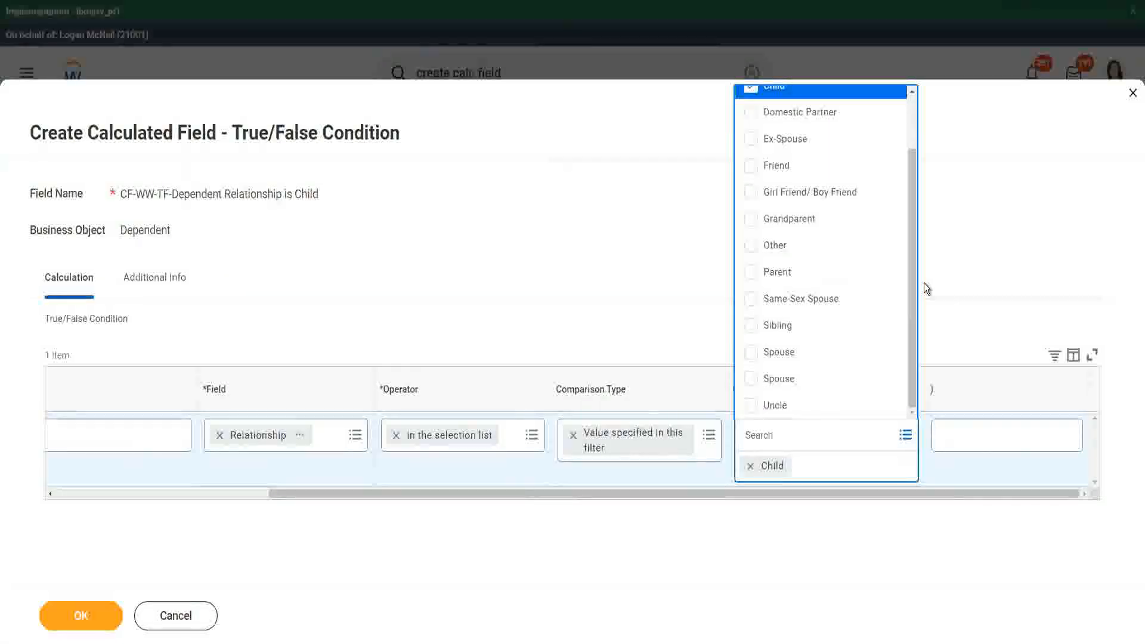
click(619, 272)
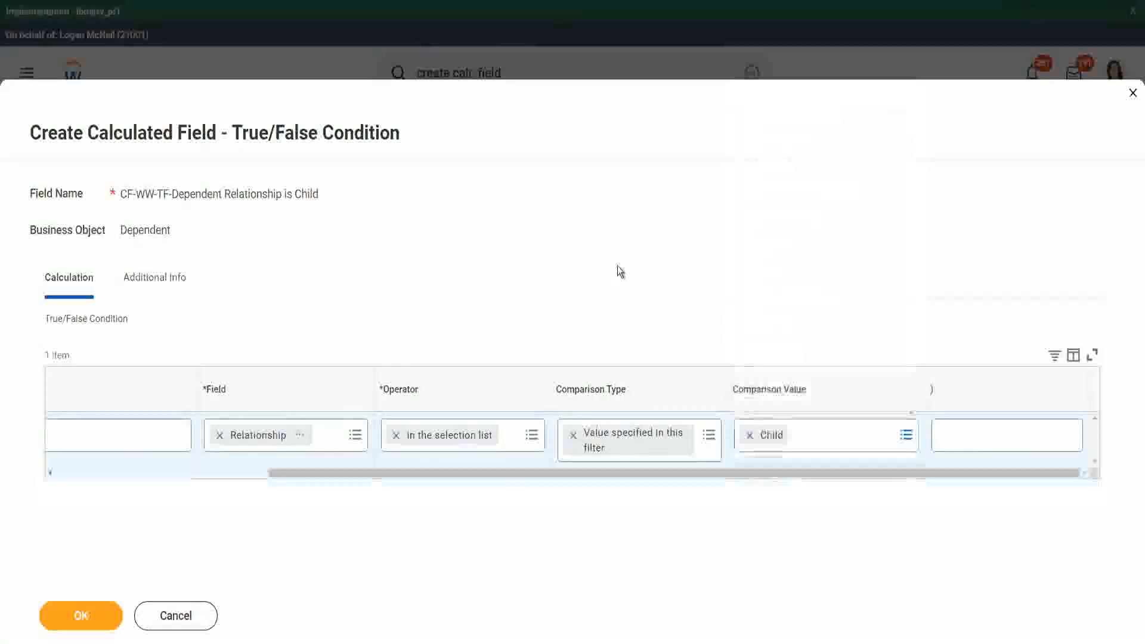
drag(335, 474, 184, 483)
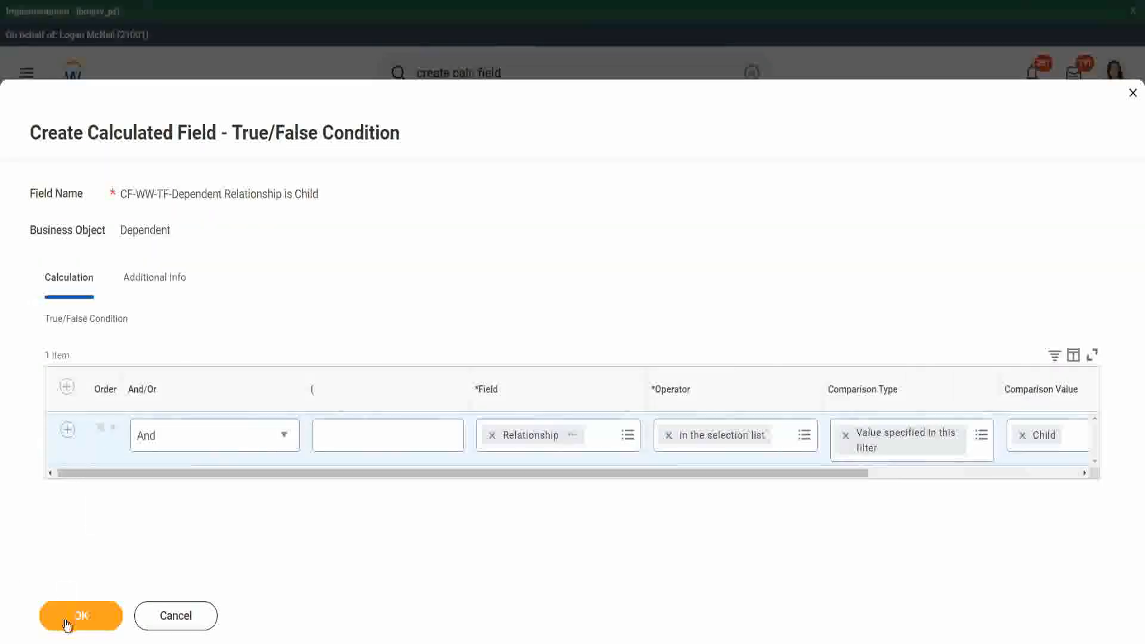
click(88, 602)
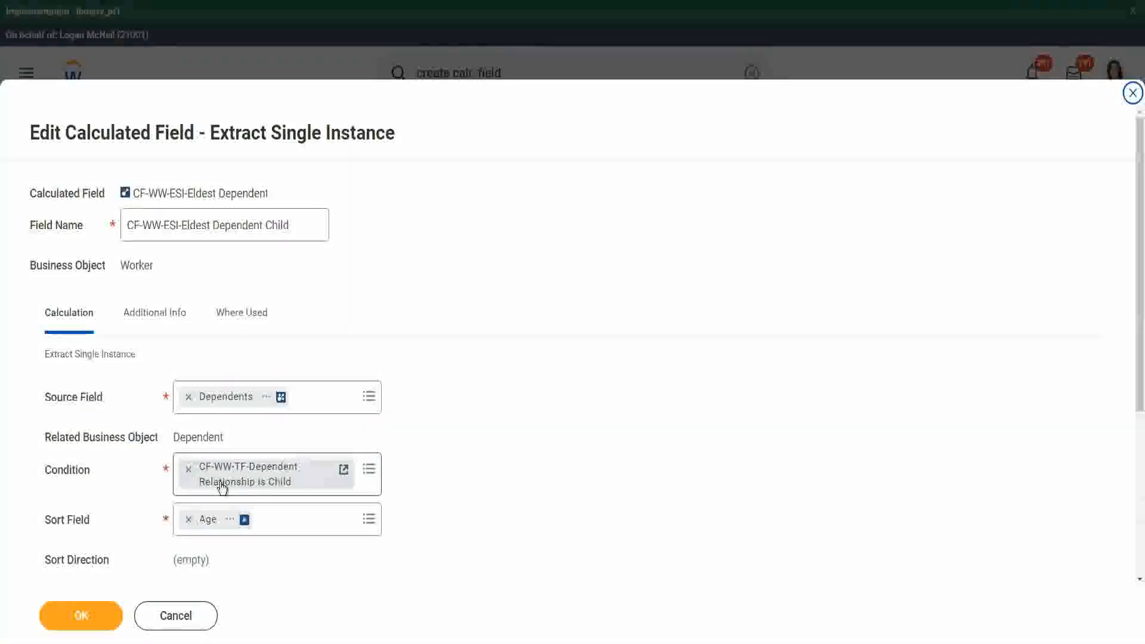
Save the Extract Single Instance field and copy its name, CF-WW-ESI-Eldest Dependent Child, as text.
scroll(220, 477, down, 3)
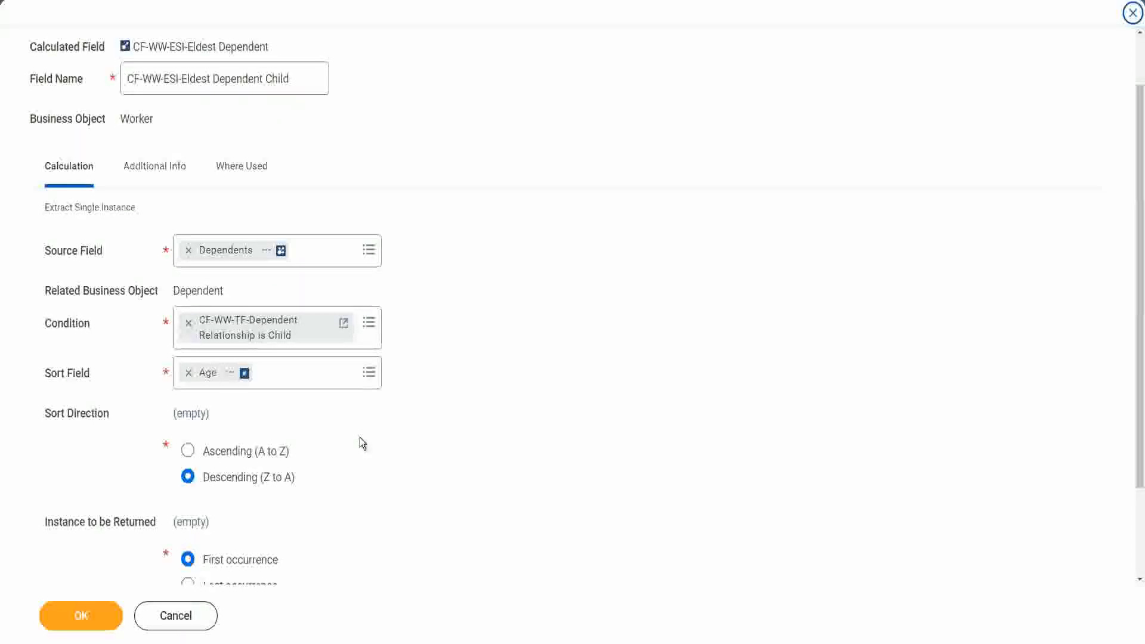
click(71, 619)
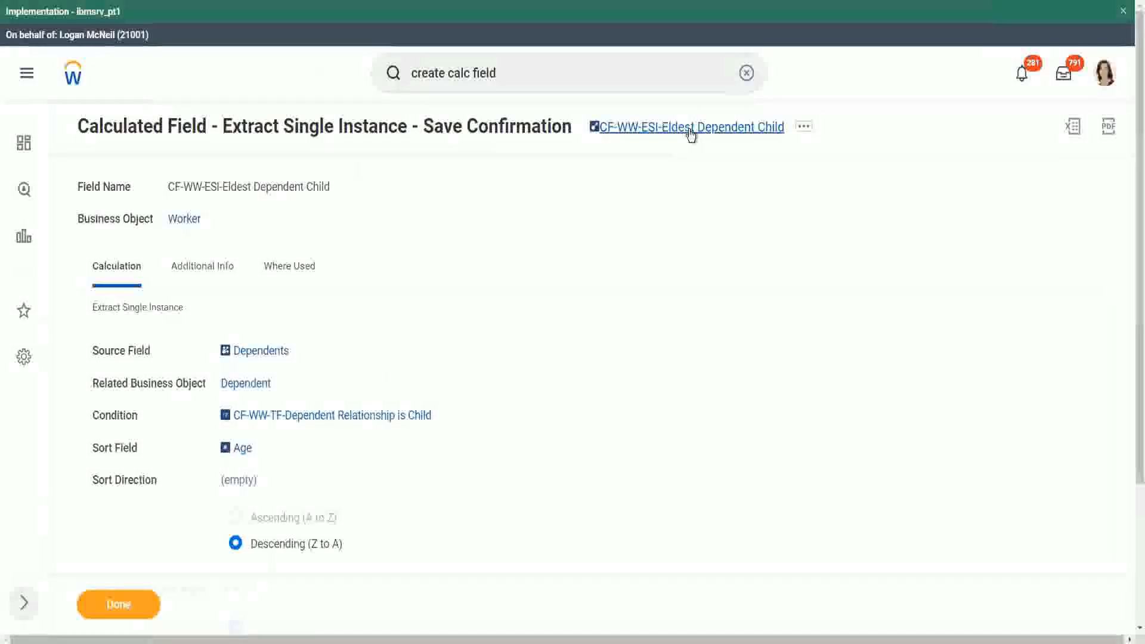
right_click(690, 132)
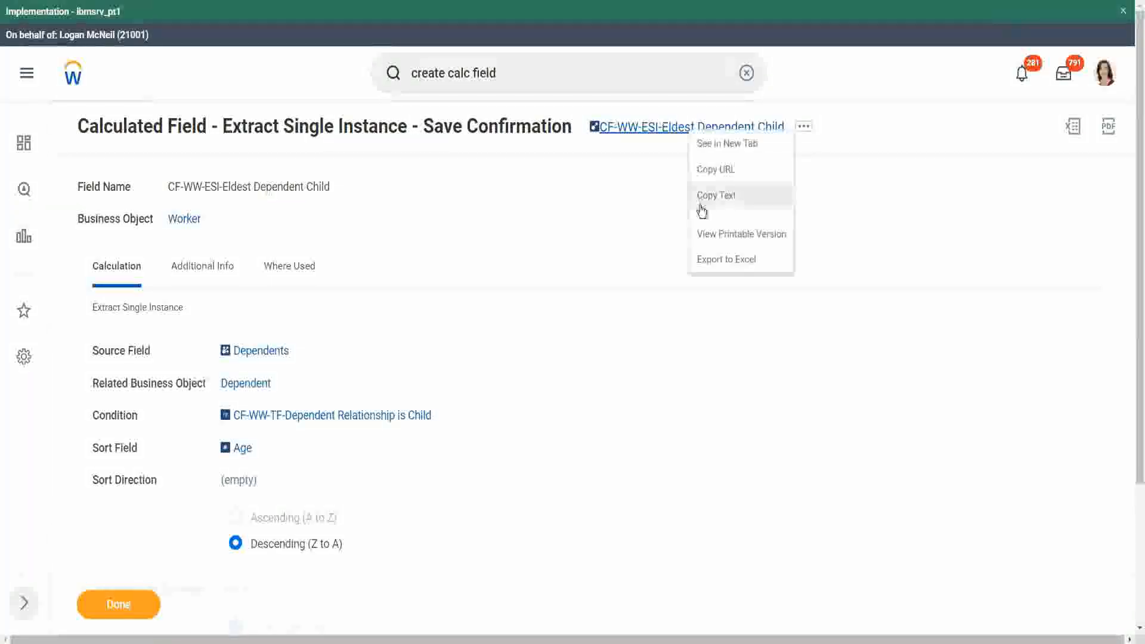
click(706, 200)
Return to the WW Base Pay Details report output and open its custom report definition for editing.
click(498, 70)
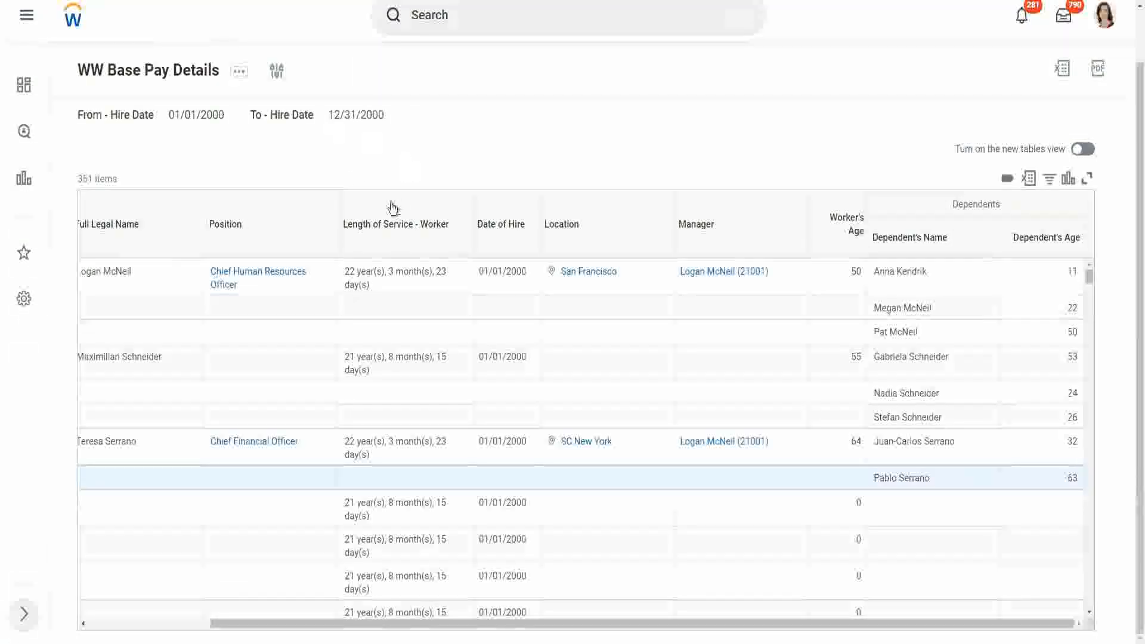
click(240, 72)
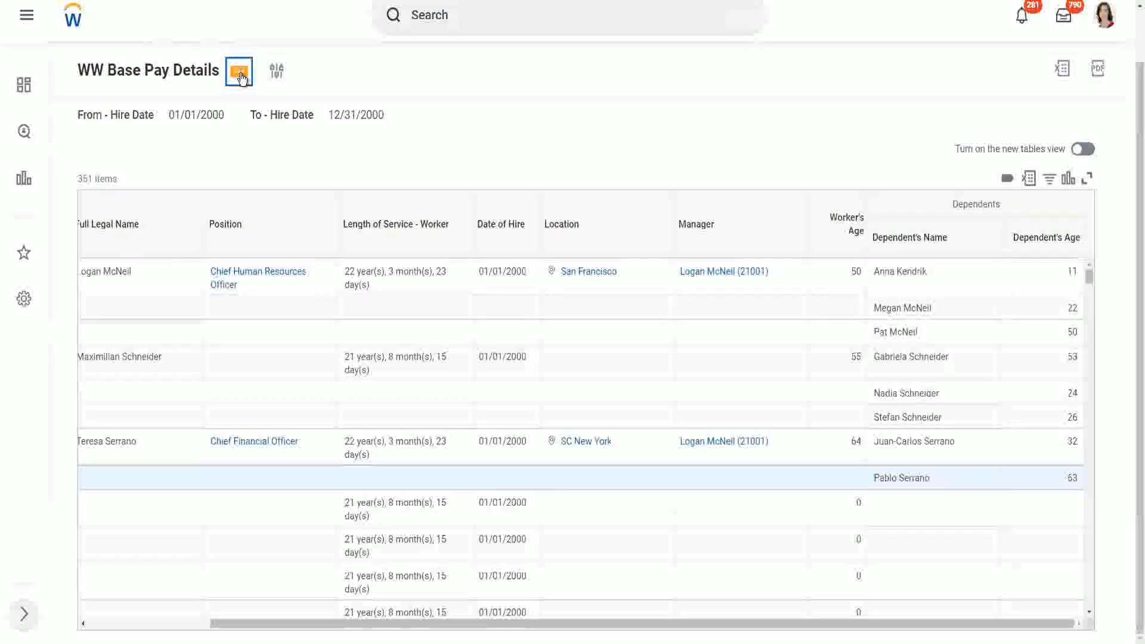
click(241, 75)
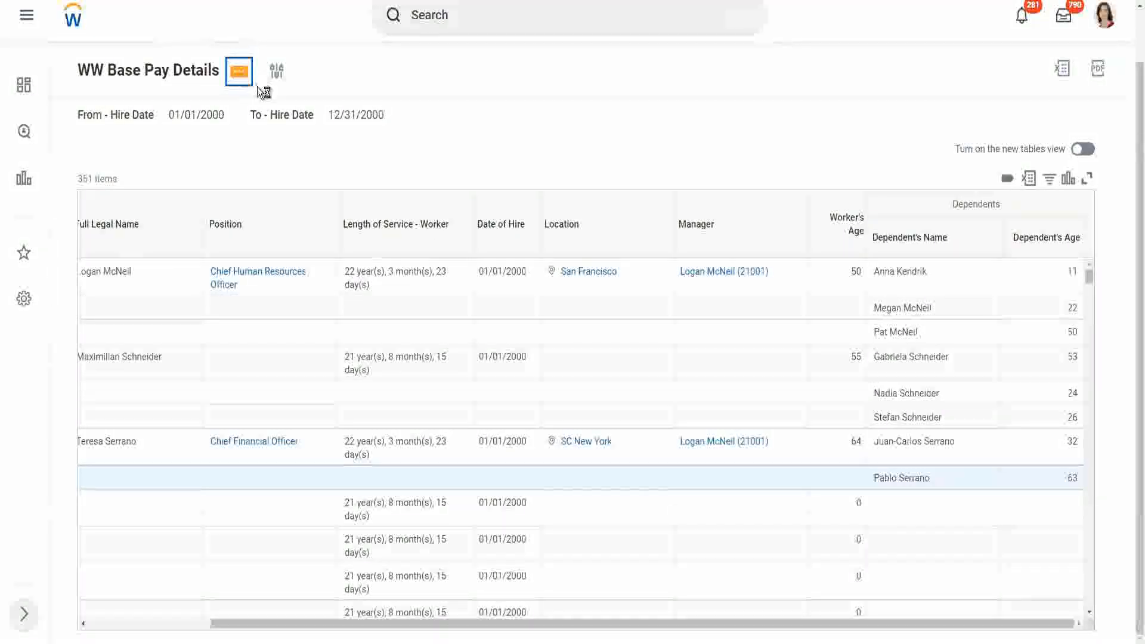
mouse_move(307, 134)
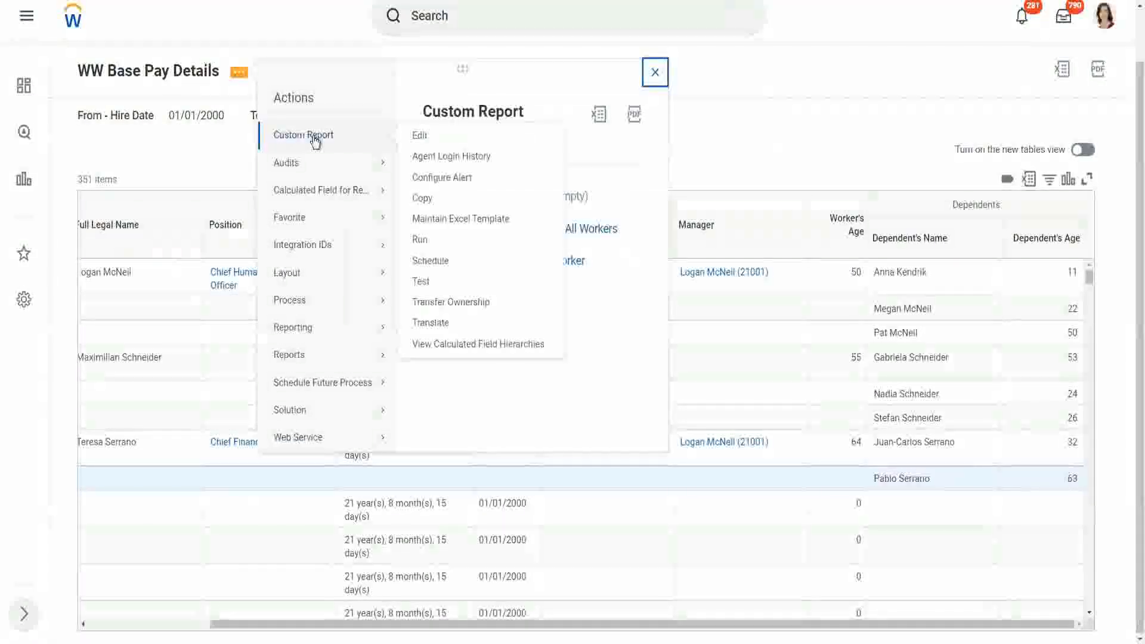
click(420, 136)
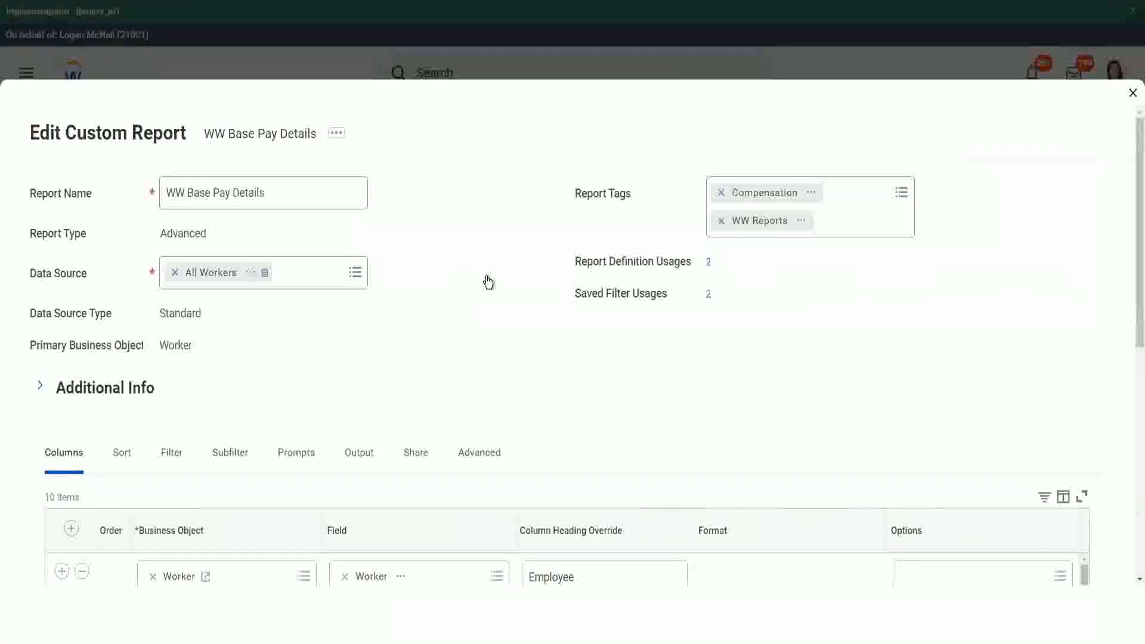
Add a Worker column row directly below Worker's Age, using the copied field name CF-WW-ESI-Eldest Dependent Child as its field.
scroll(488, 283, down, 5)
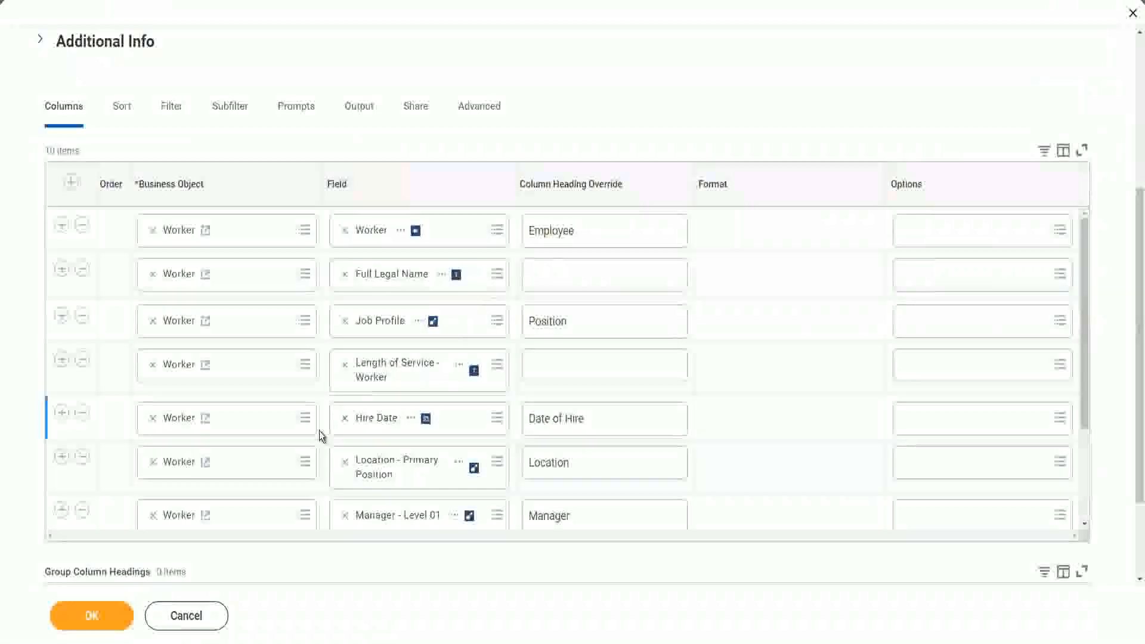
scroll(319, 431, down, 3)
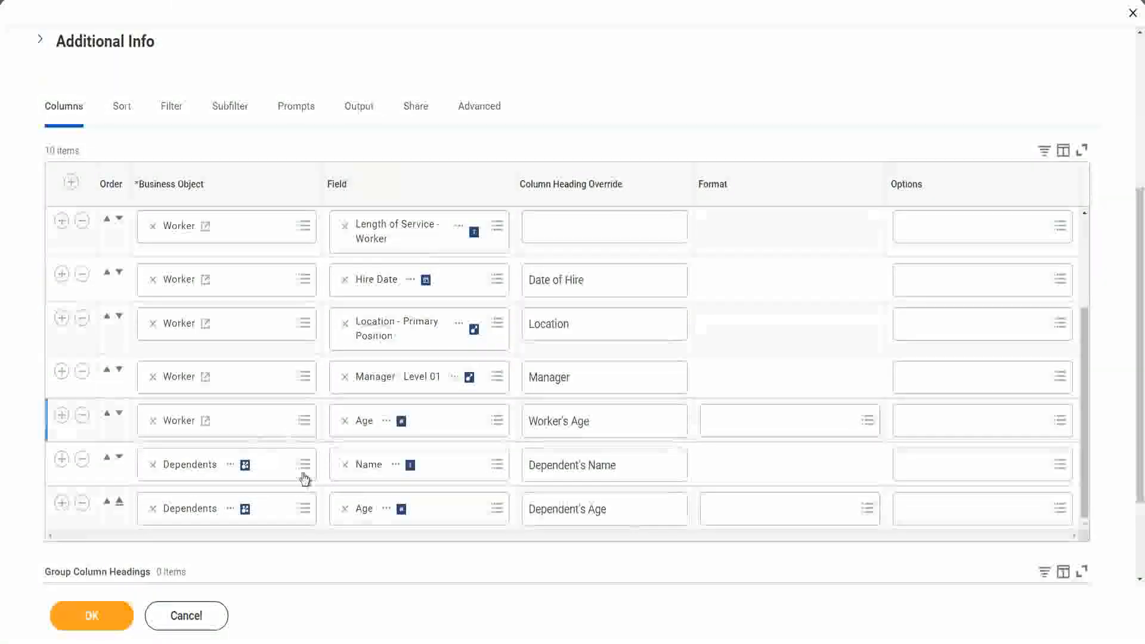
click(62, 415)
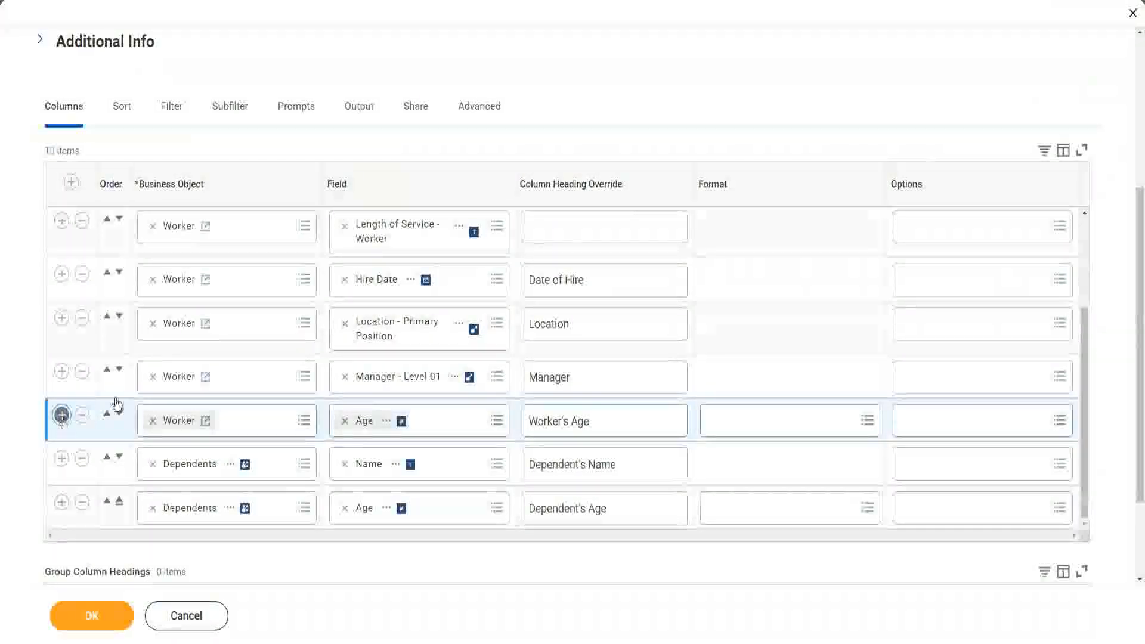
scroll(288, 322, down, 1)
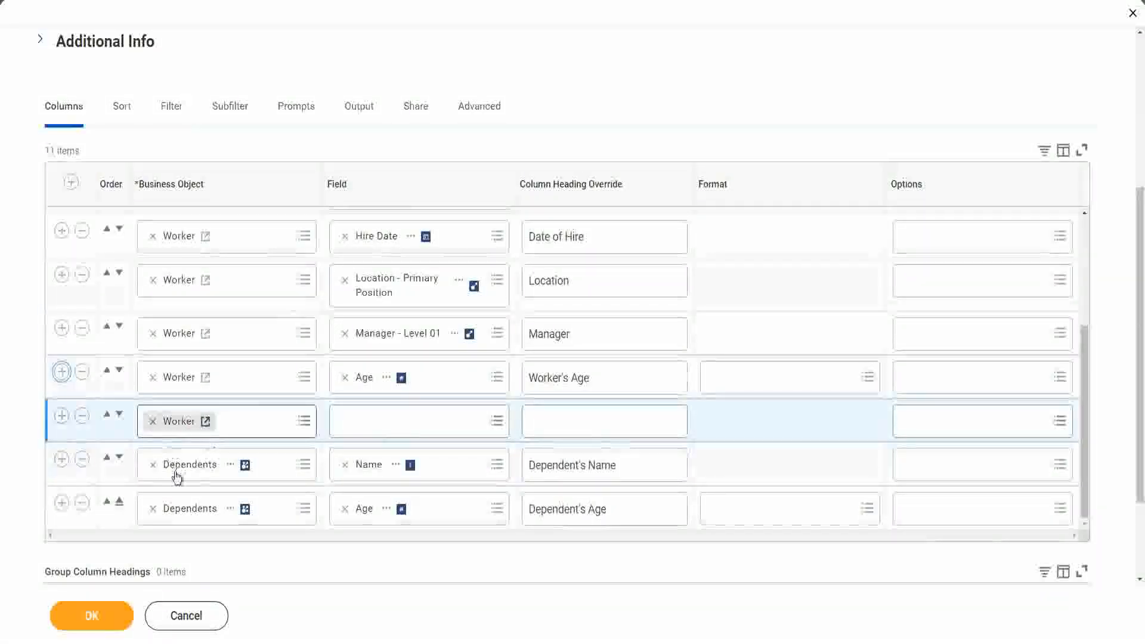
click(378, 415)
key(ctrl+v)
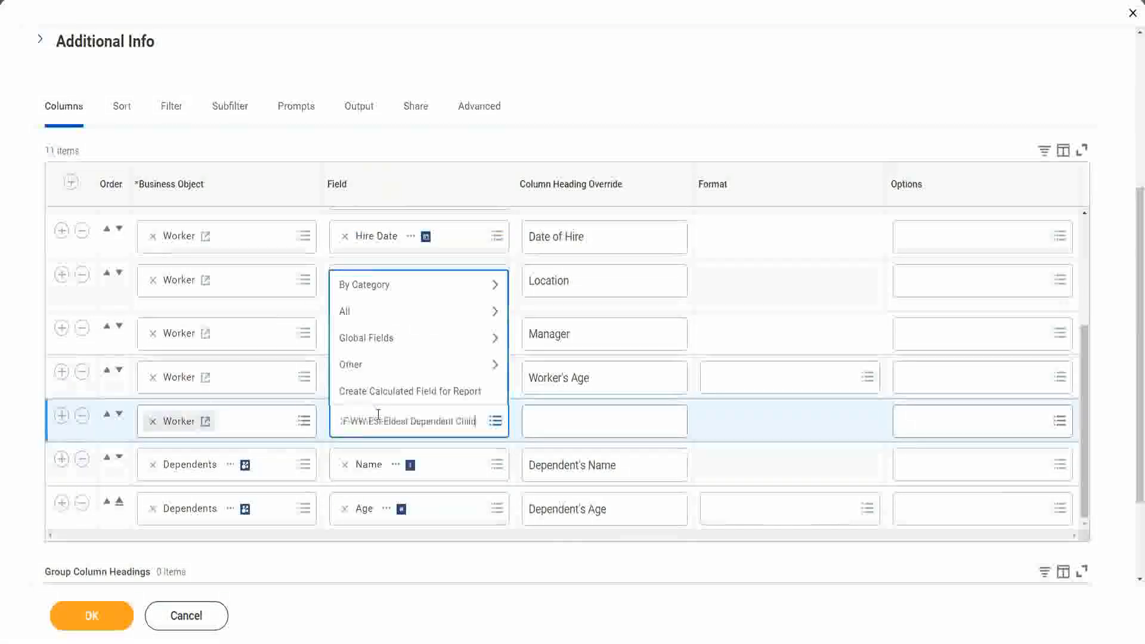
key(Return)
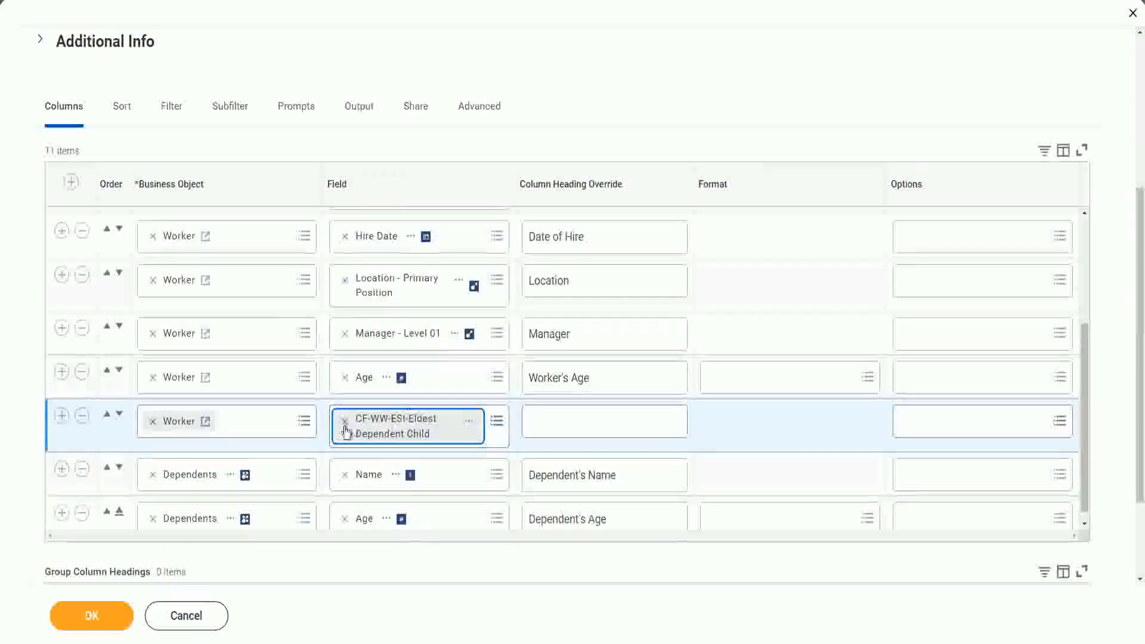
Set the new row's column heading override to "Eldest Dependent Child" and save the report definition.
click(552, 422)
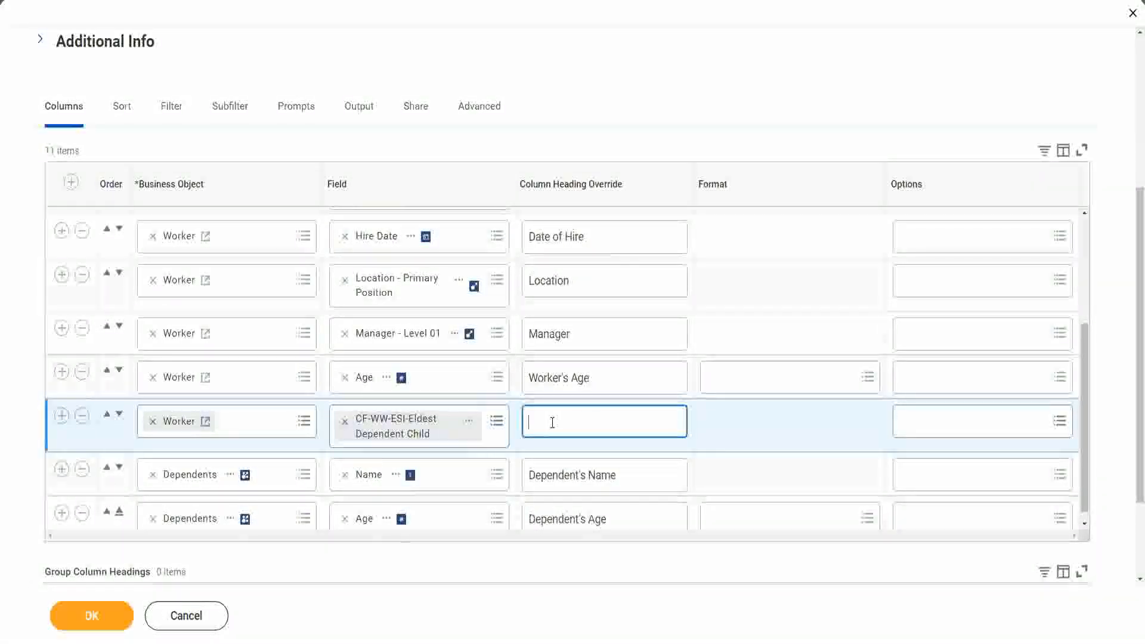
text(Eld)
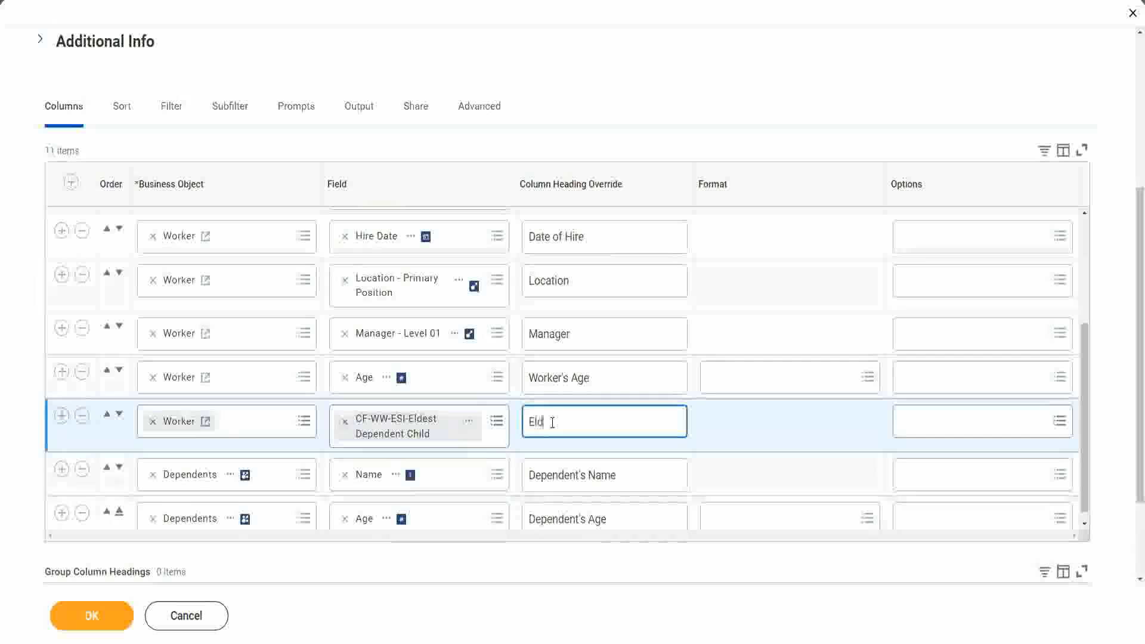
text(est De)
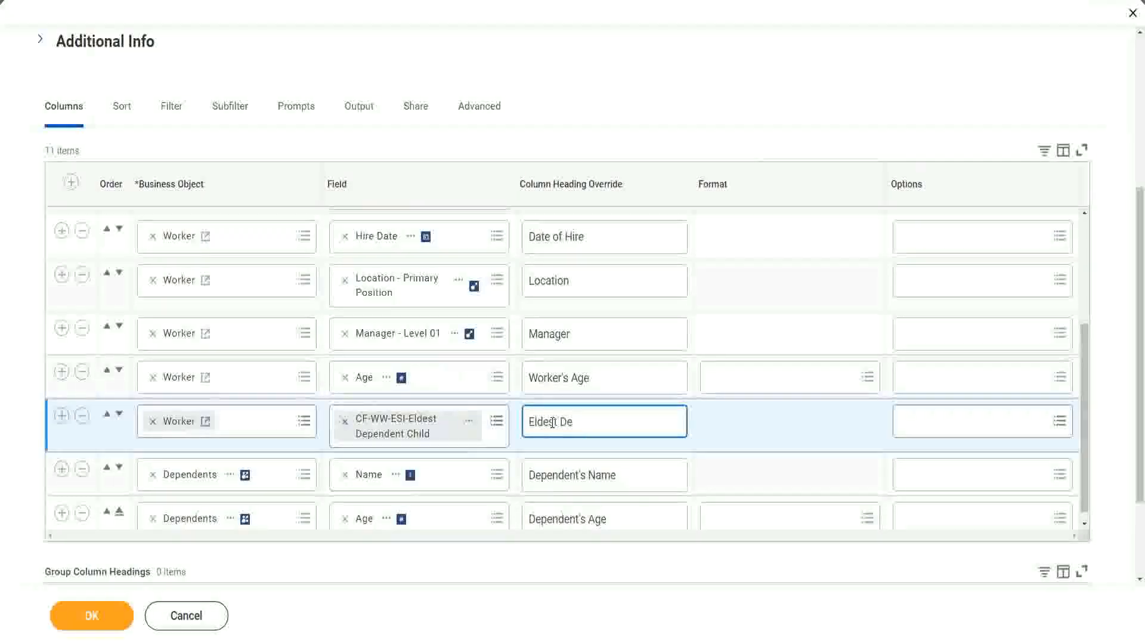
text(pende)
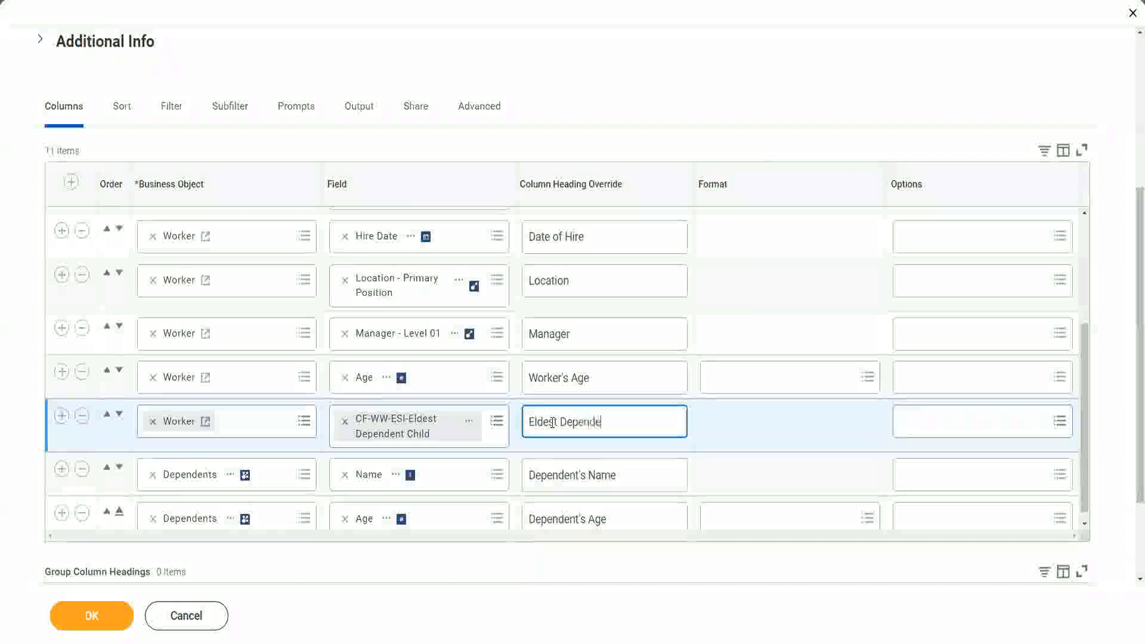
text(nt Child)
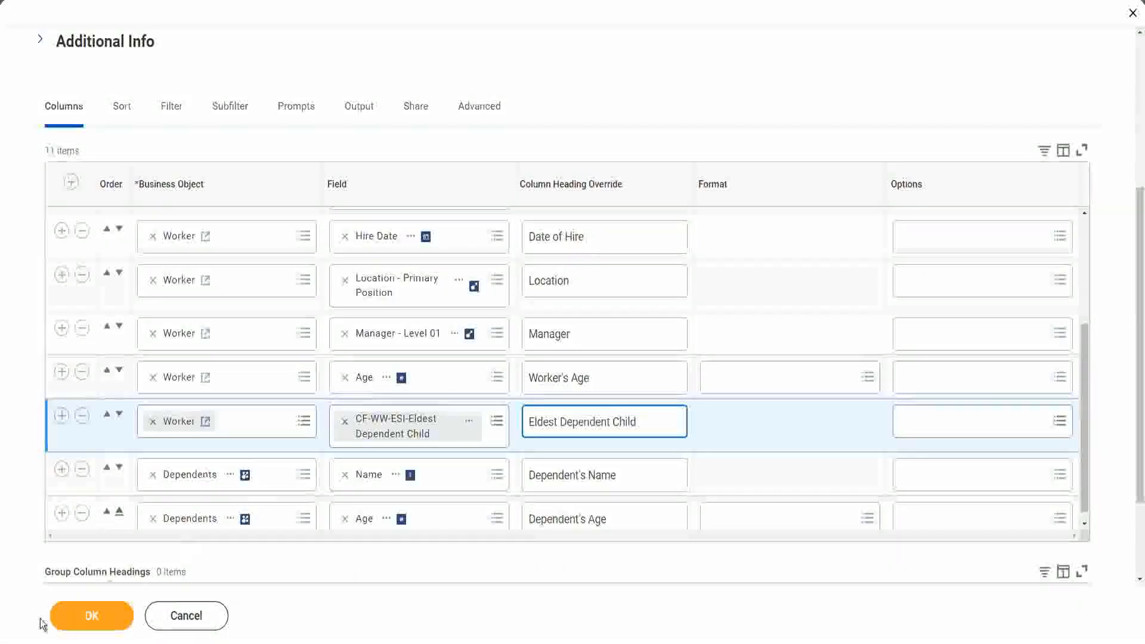
click(92, 616)
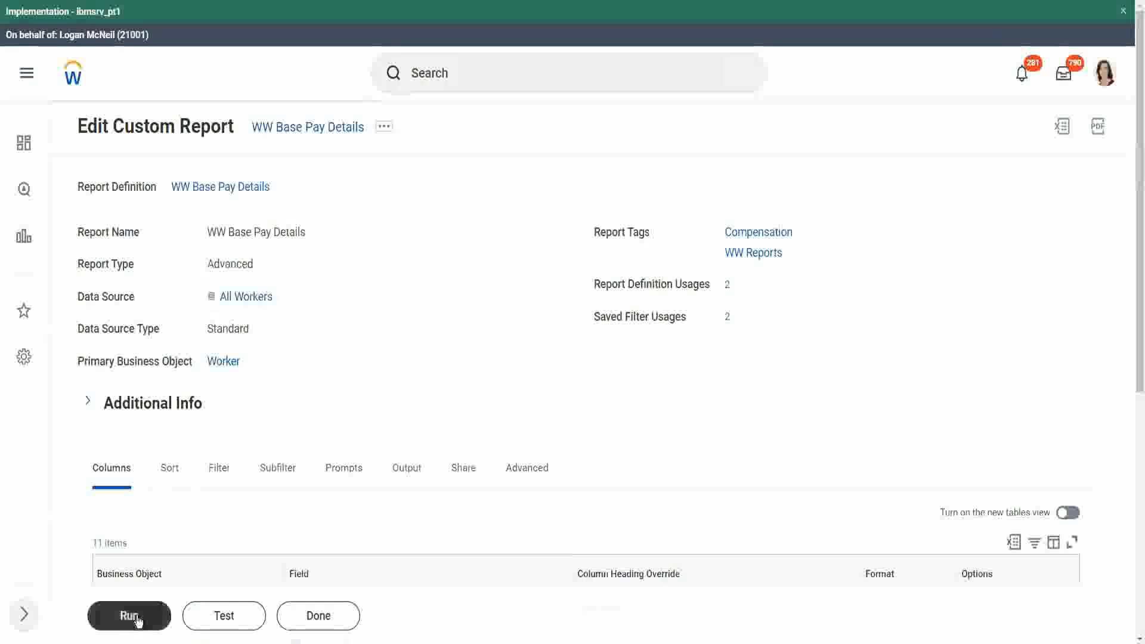
Run the WW Base Pay Details report for hire dates from 01/01/2000 to 12/31/2000.
click(137, 620)
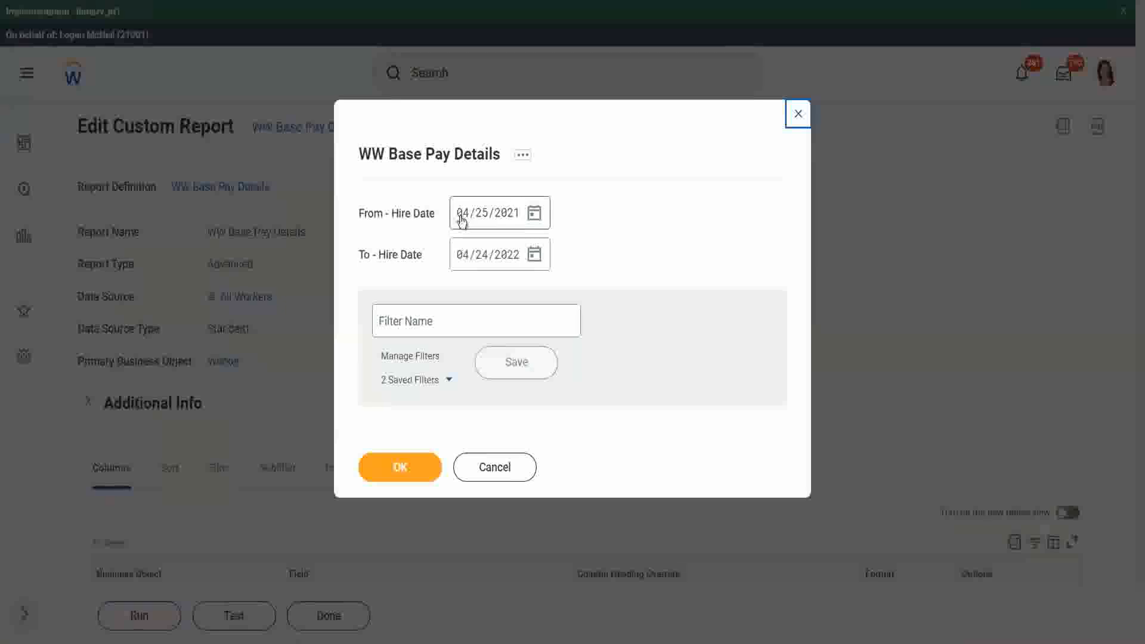
click(462, 215)
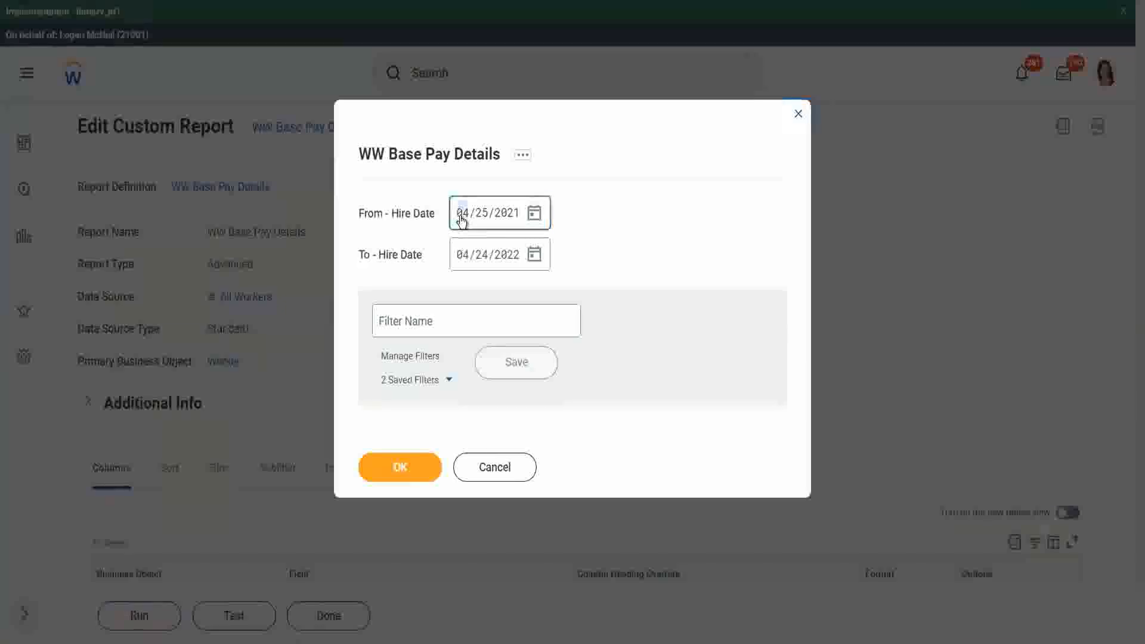
text(0101)
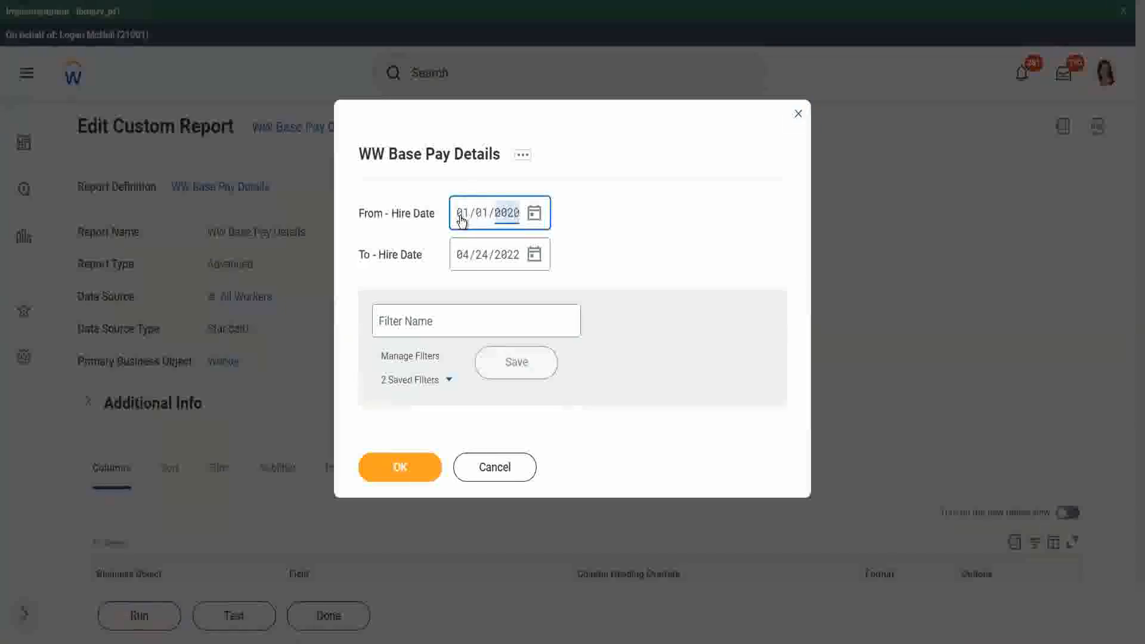
click(461, 263)
text(1231)
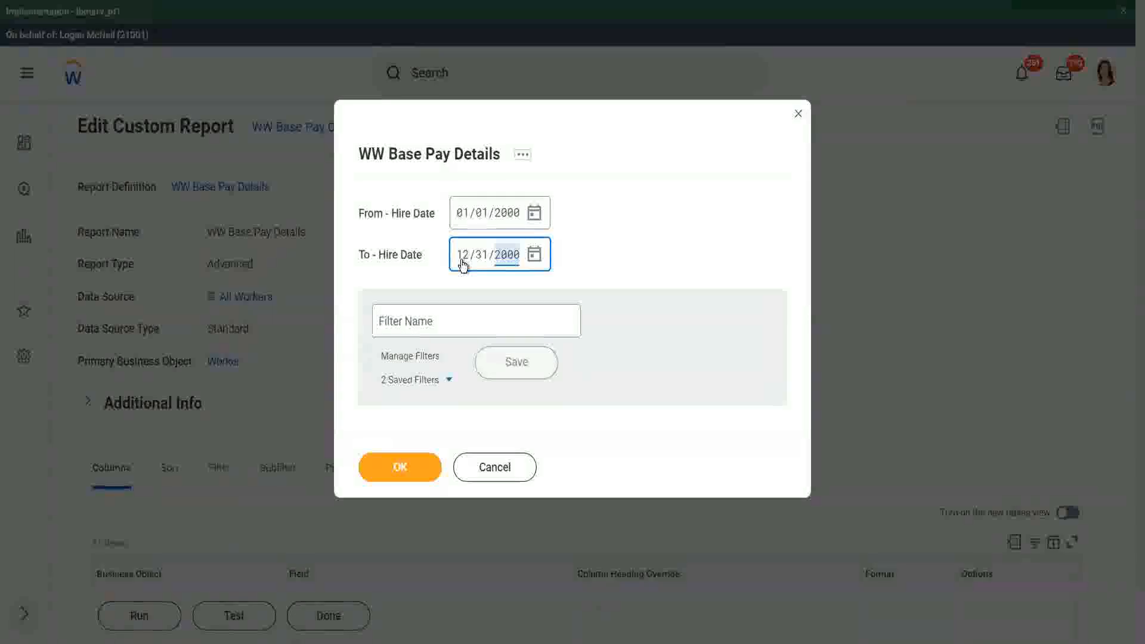
click(410, 468)
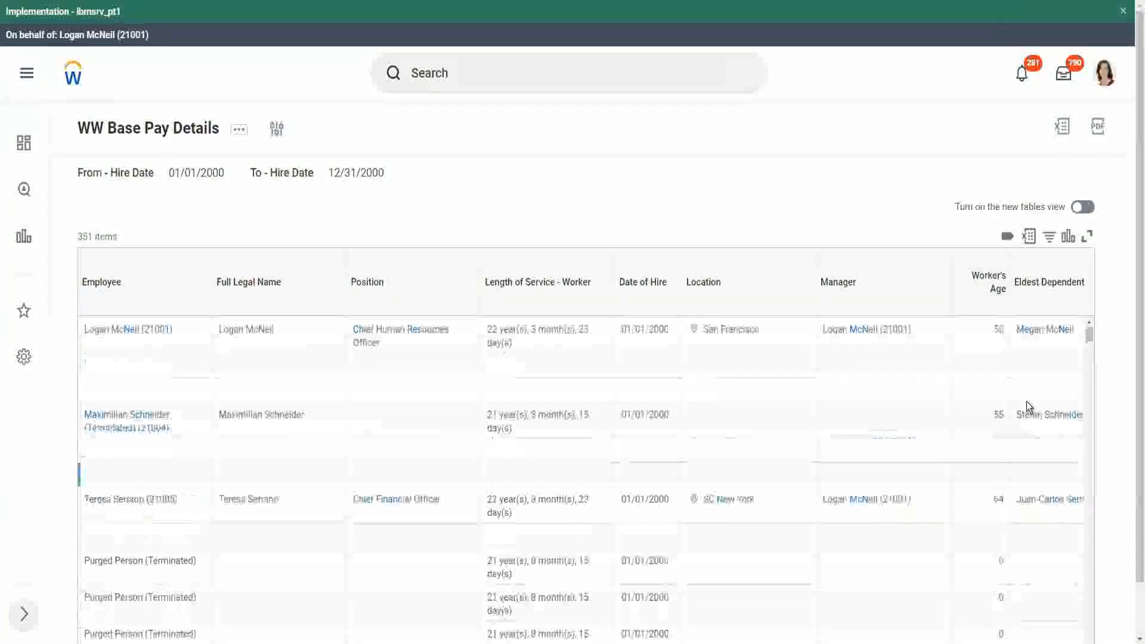
Compare the first worker's Eldest Dependent Child value with the listed dependents' names and ages.
scroll(1131, 412, down, 1)
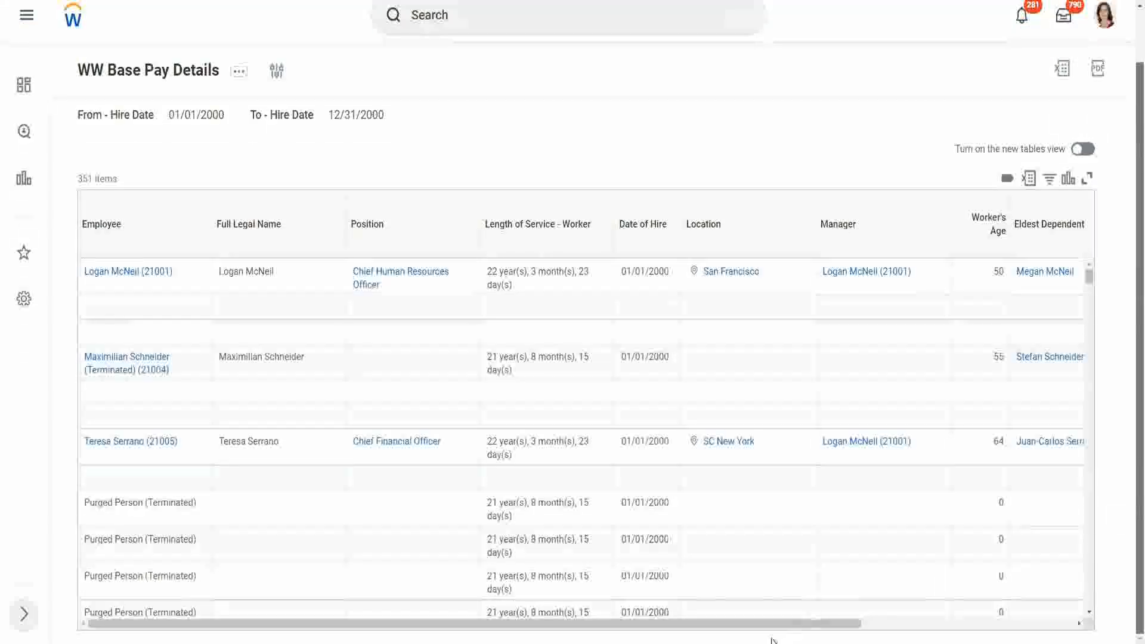
drag(798, 624, 1069, 639)
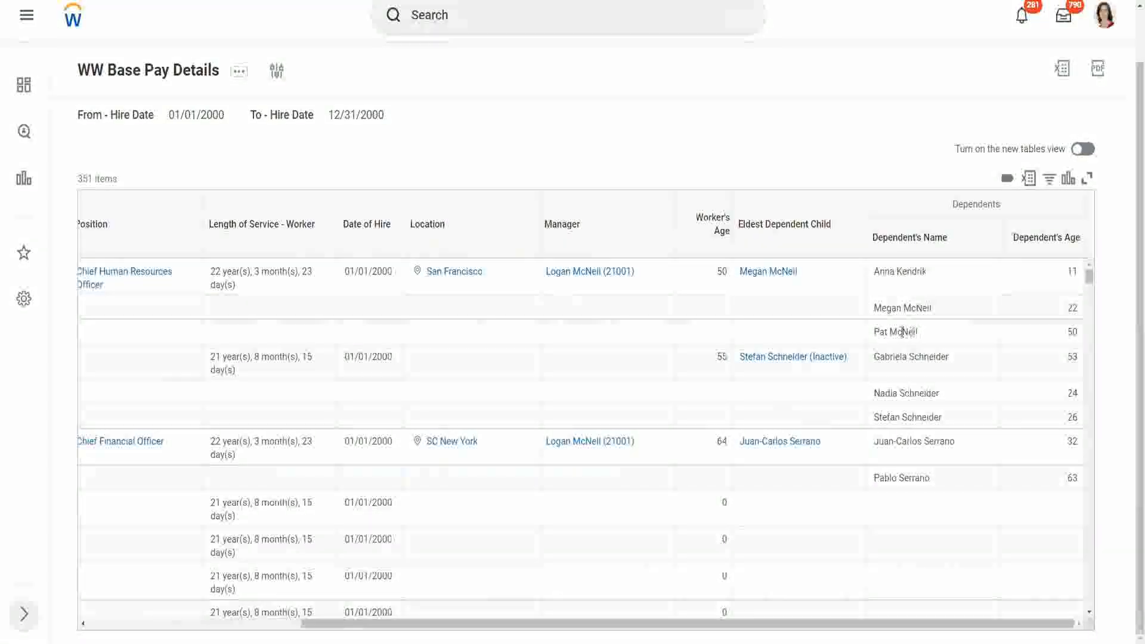
drag(918, 331, 933, 311)
drag(873, 271, 925, 277)
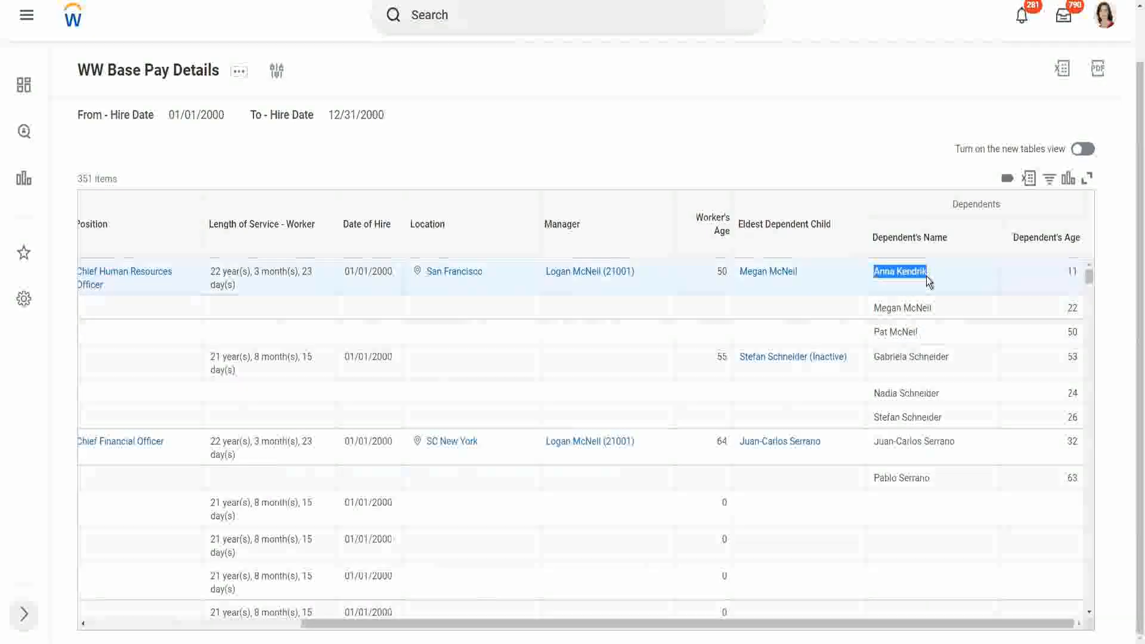
click(909, 267)
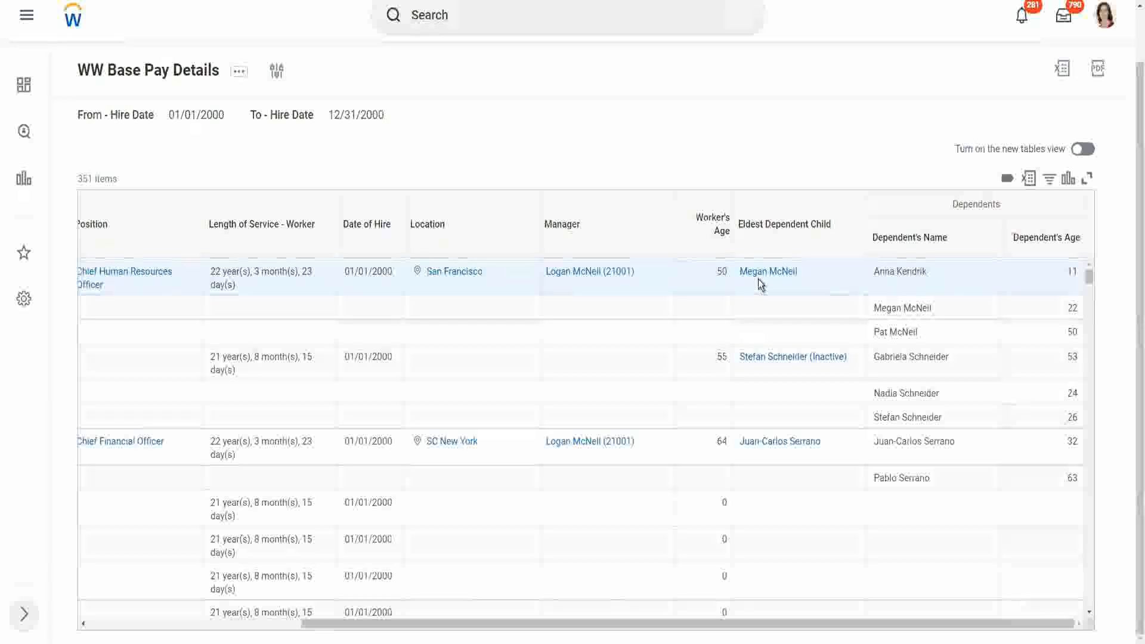
mouse_move(761, 281)
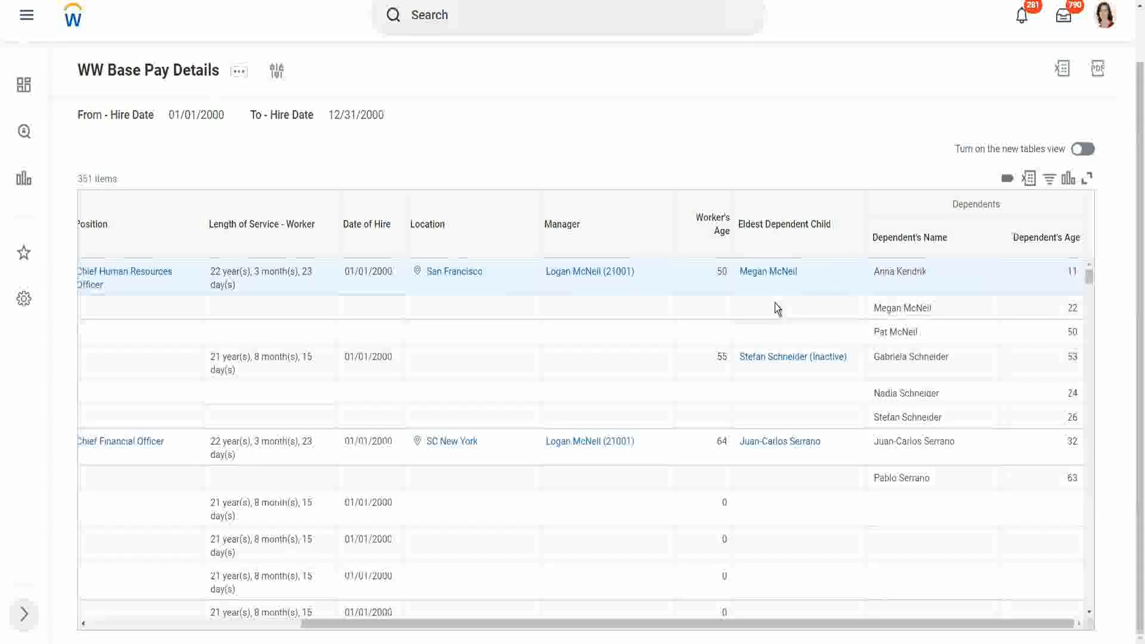
View the first worker's eldest dependent child record in a new tab, check its relationship and age, and return to the report.
right_click(763, 271)
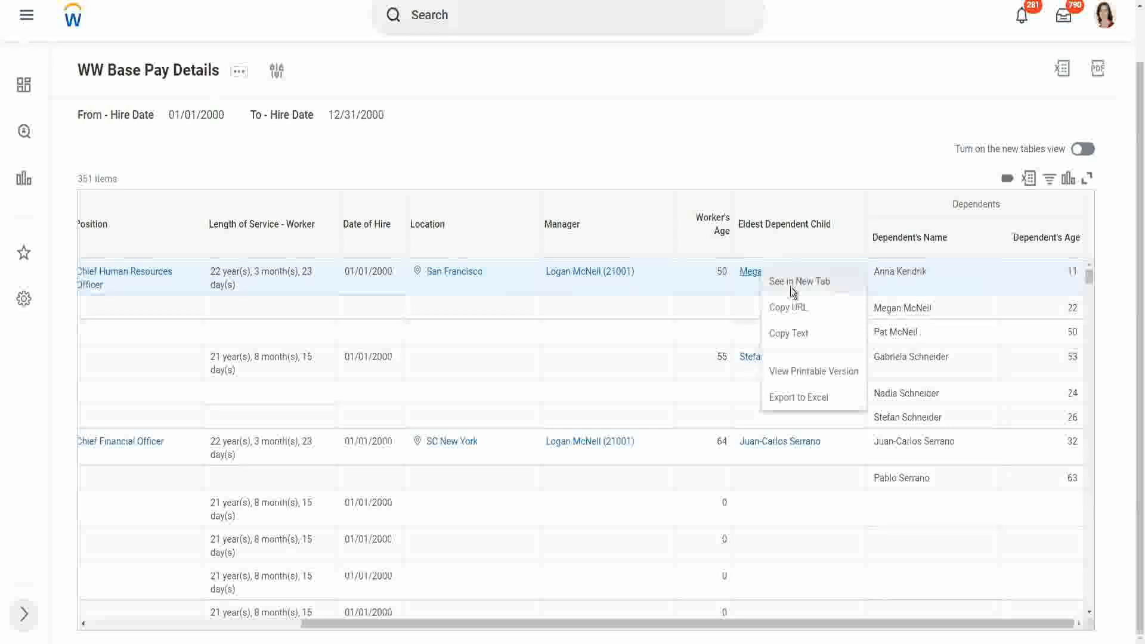
click(782, 278)
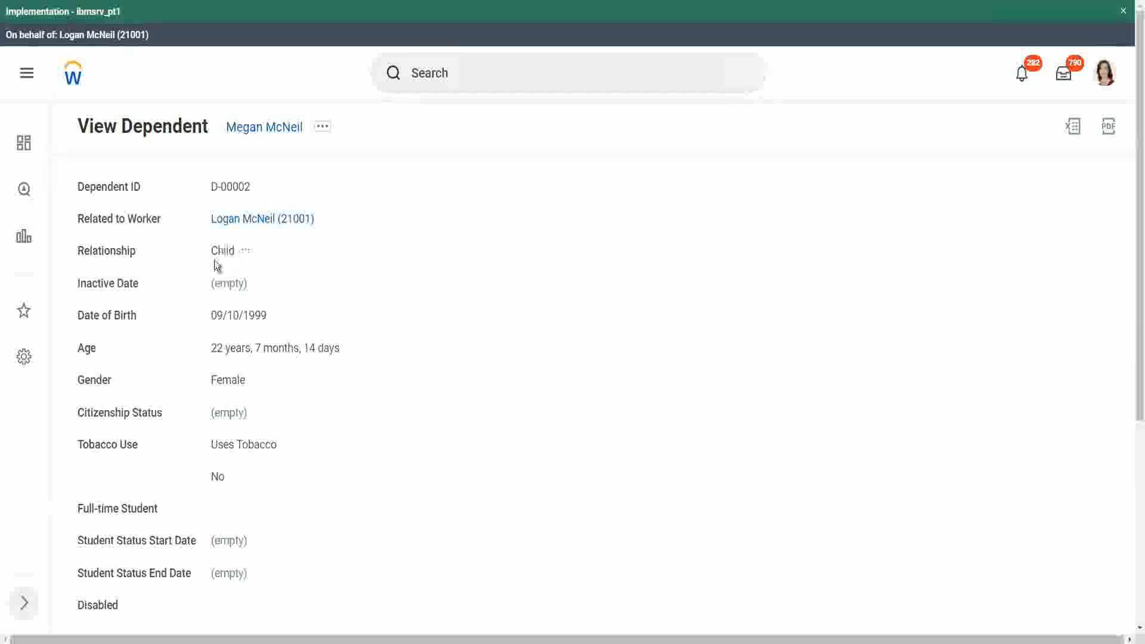
mouse_move(215, 249)
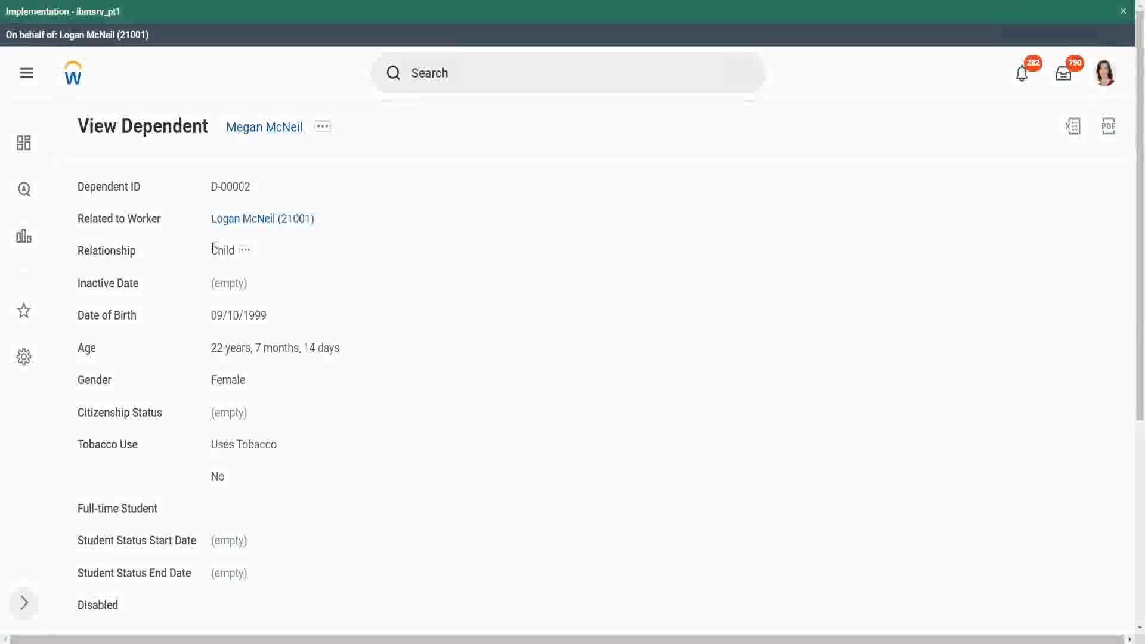
drag(234, 250, 236, 251)
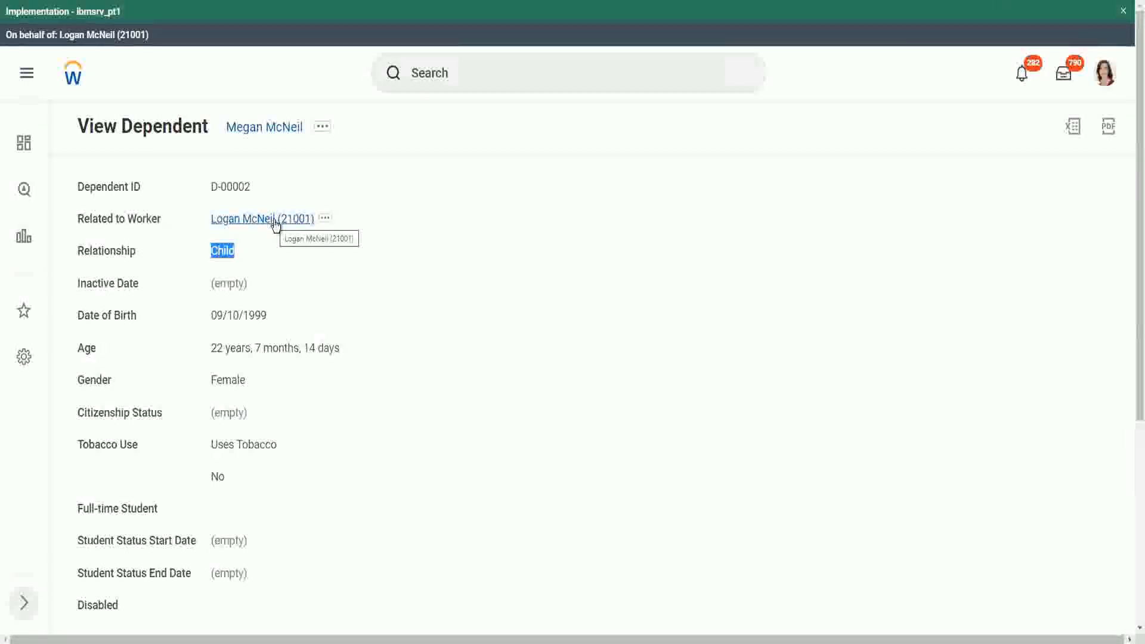
click(336, 347)
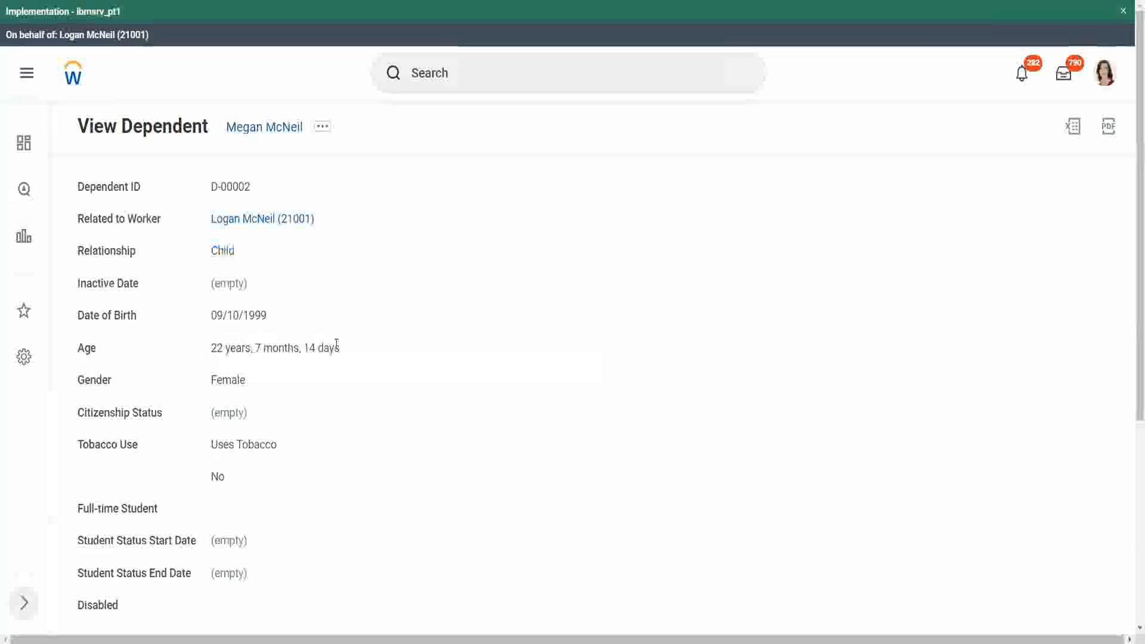
scroll(320, 388, down, 3)
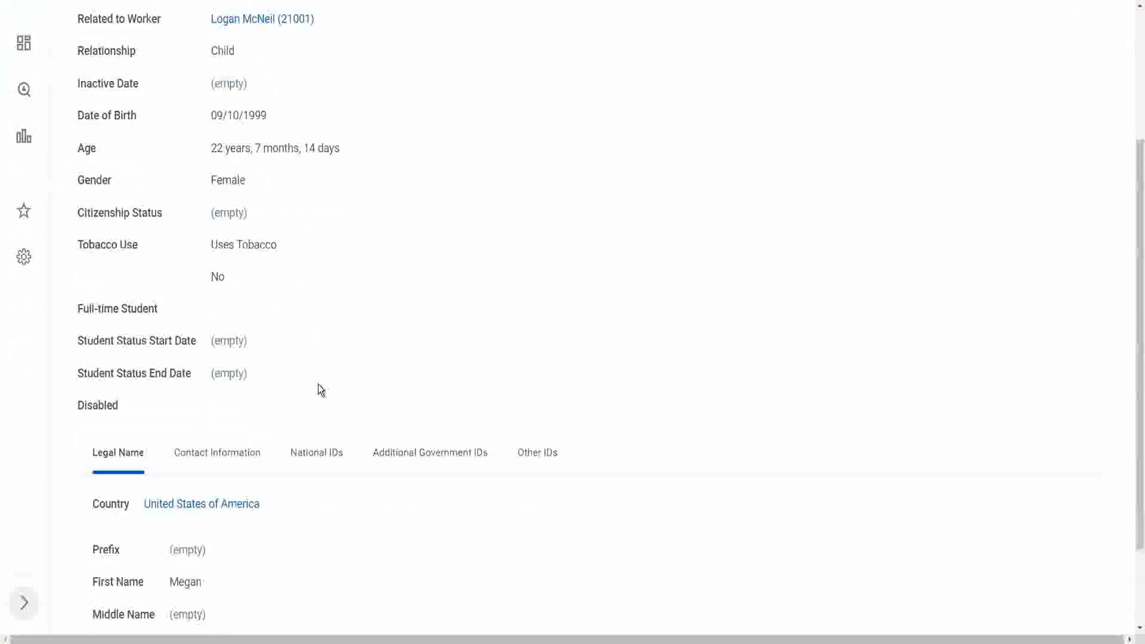
scroll(317, 384, down, 2)
scroll(320, 389, up, 5)
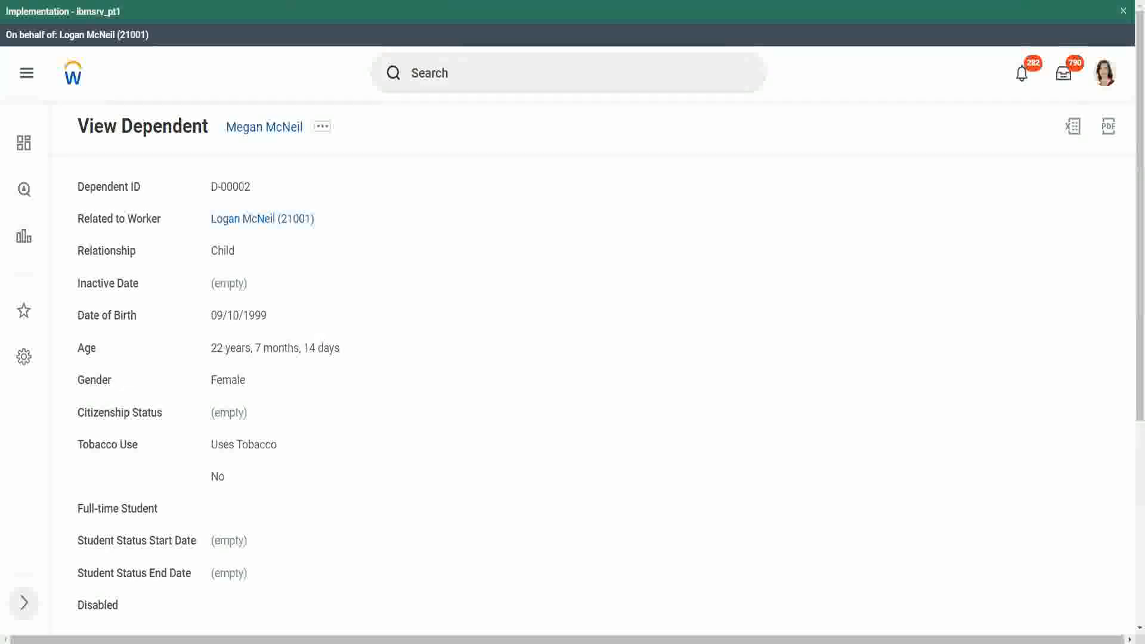
key(ctrl+shift+Tab)
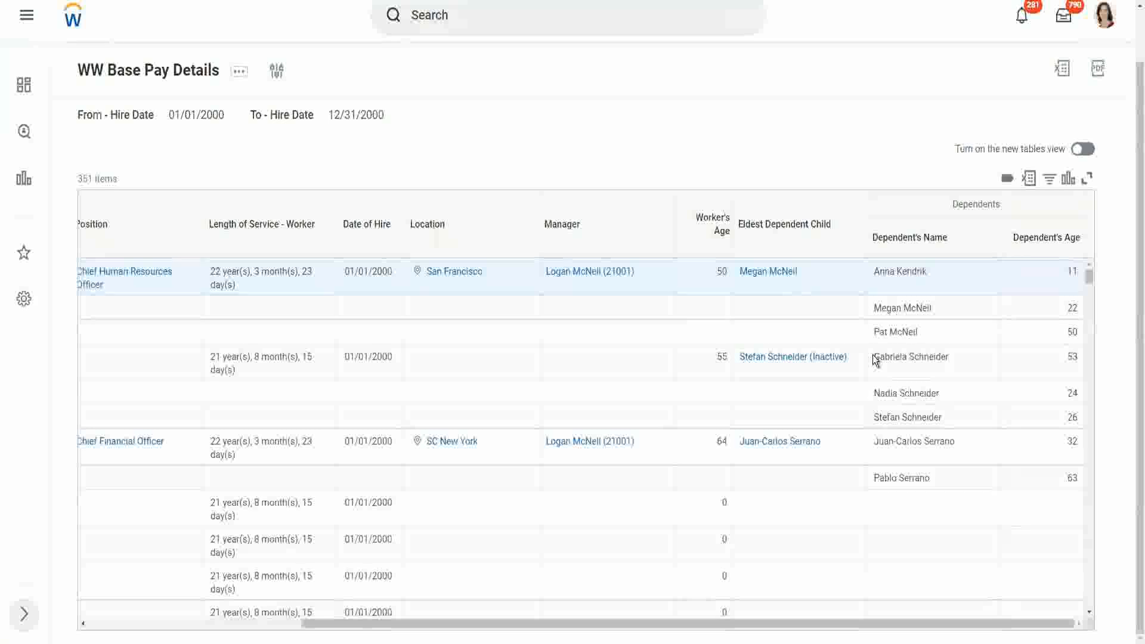
Compare the other workers' Eldest Dependent Child values with the names and ages of their listed dependents.
drag(875, 359, 1072, 357)
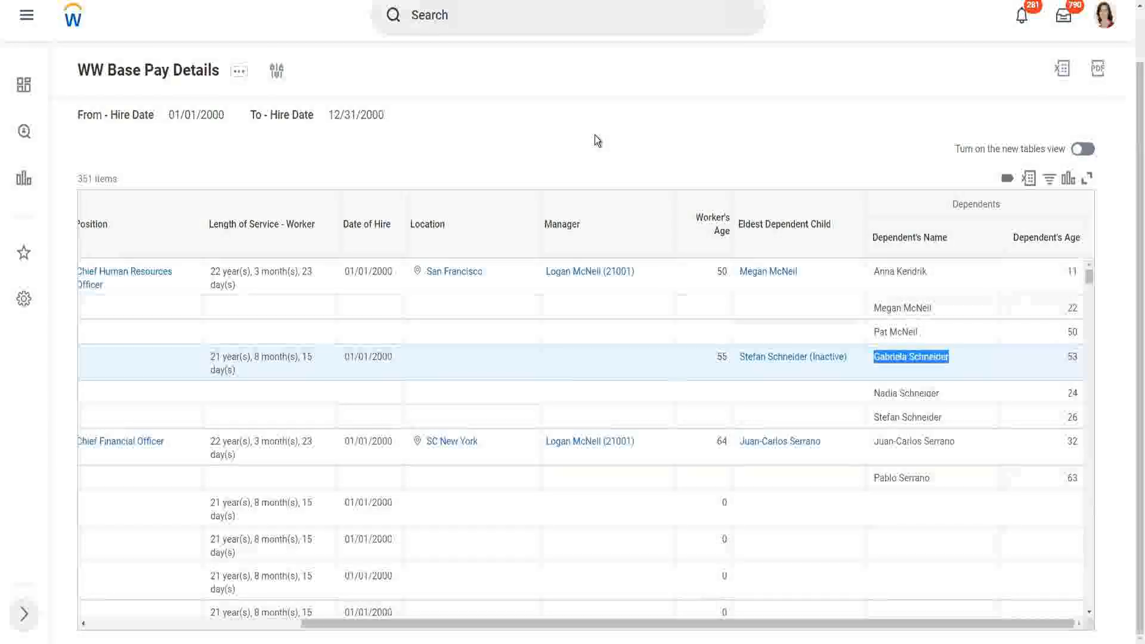
click(577, 147)
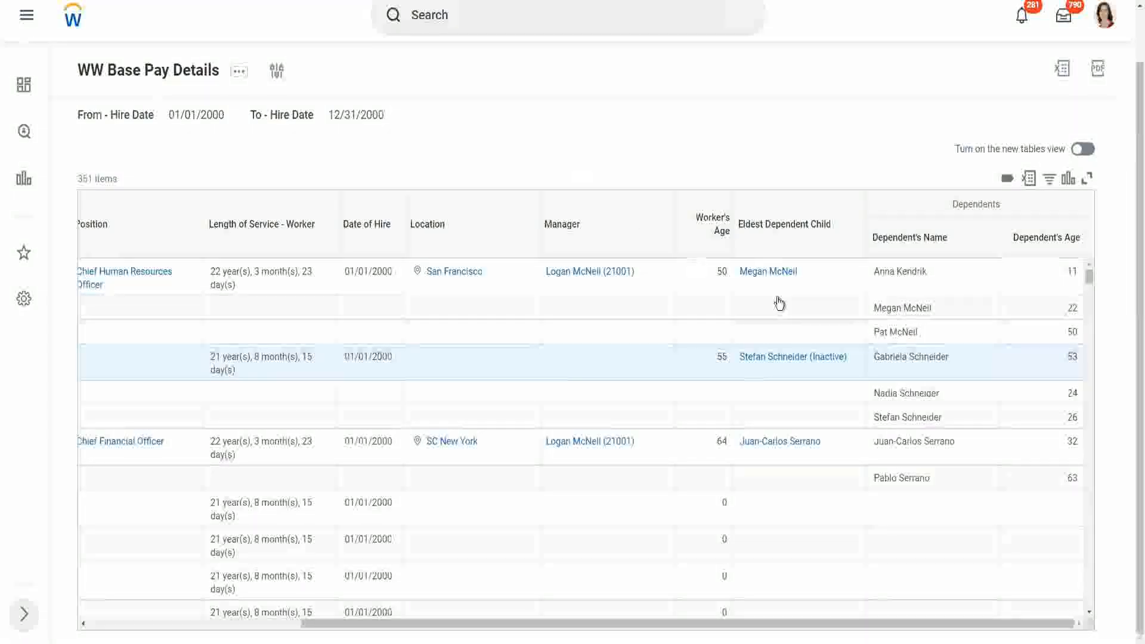
scroll(911, 423, down, 3)
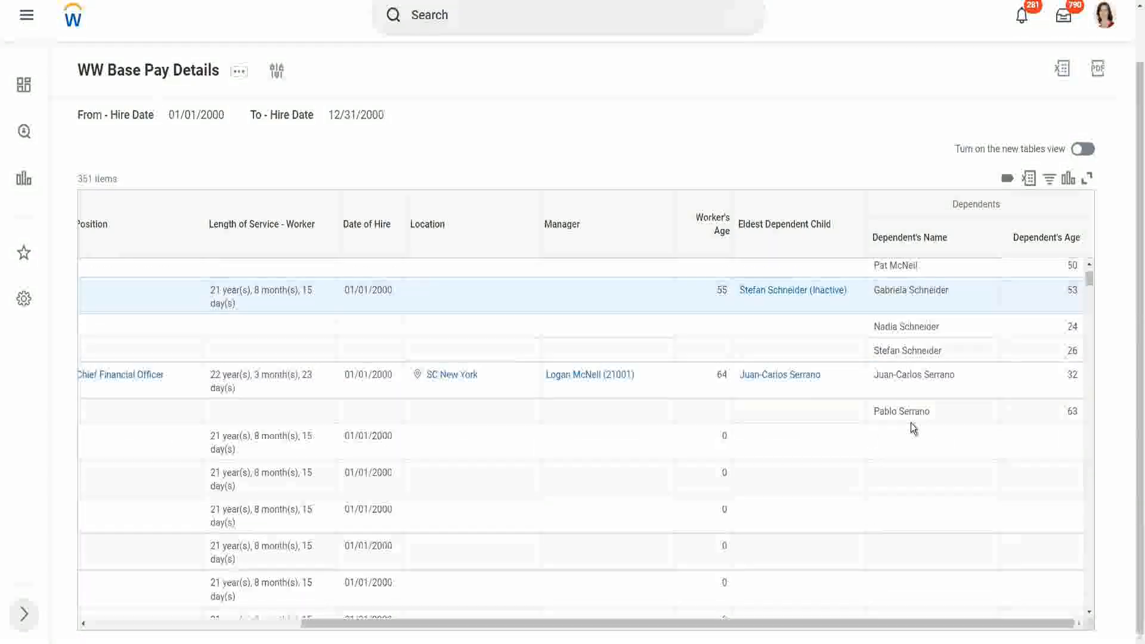
scroll(911, 423, up, 3)
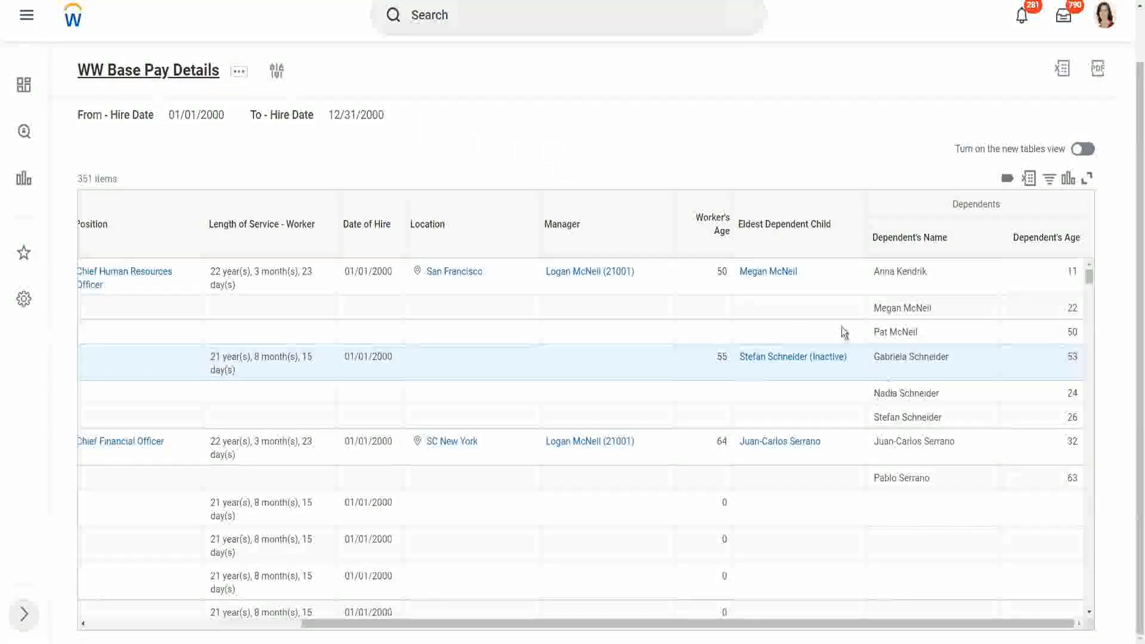
scroll(781, 489, down, 3)
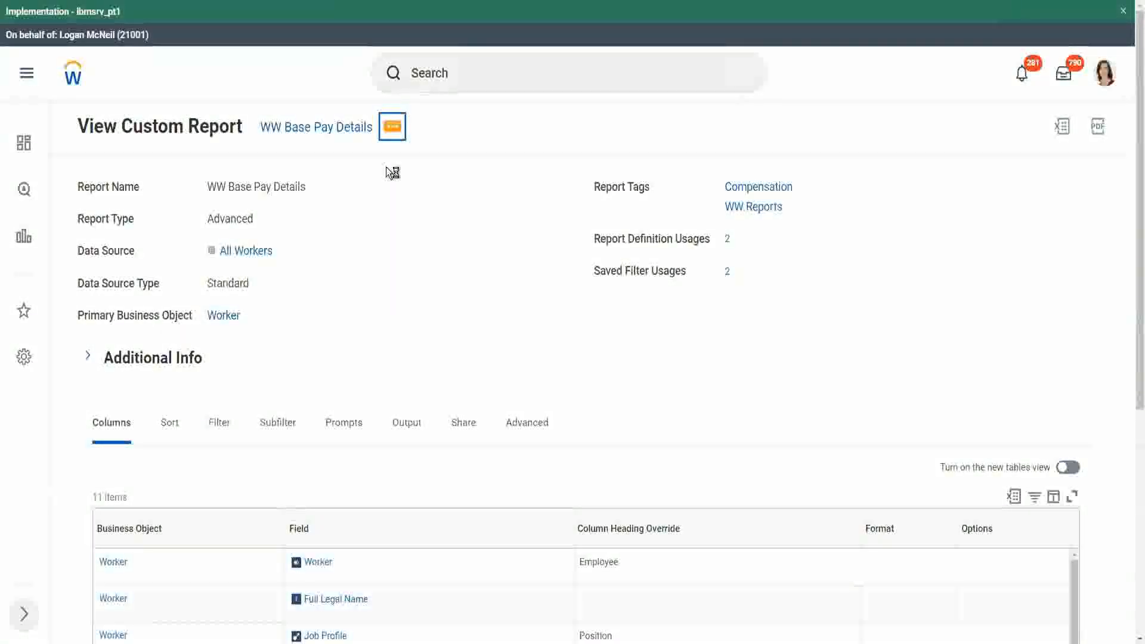
Open the WW Base Pay Details report definition for editing, review its columns, and go to its filter conditions.
mouse_move(457, 191)
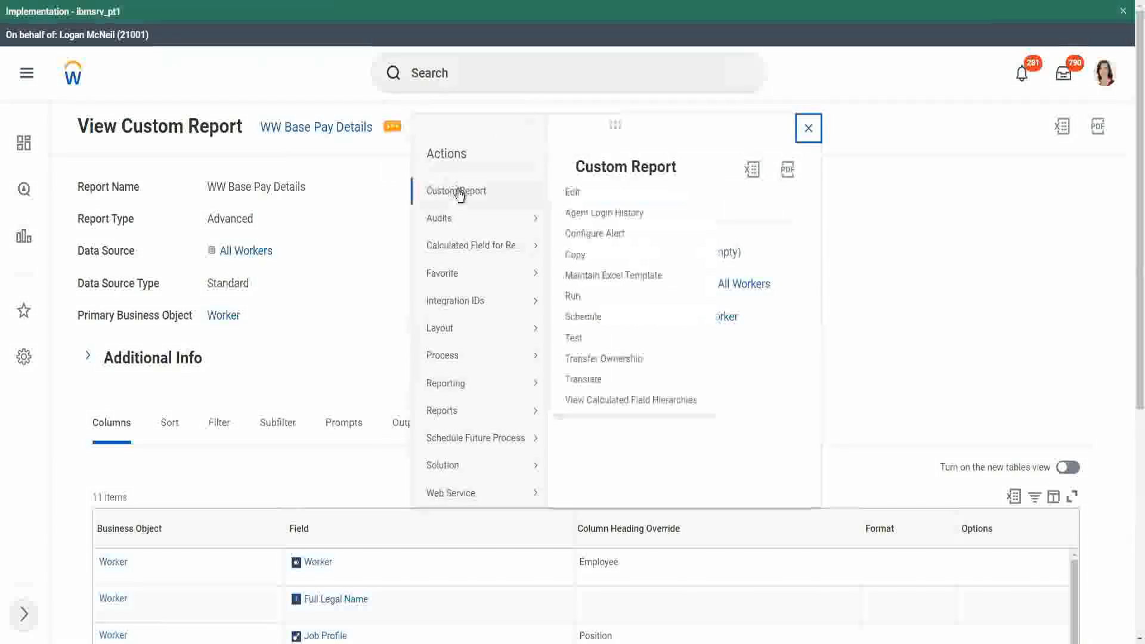
click(574, 193)
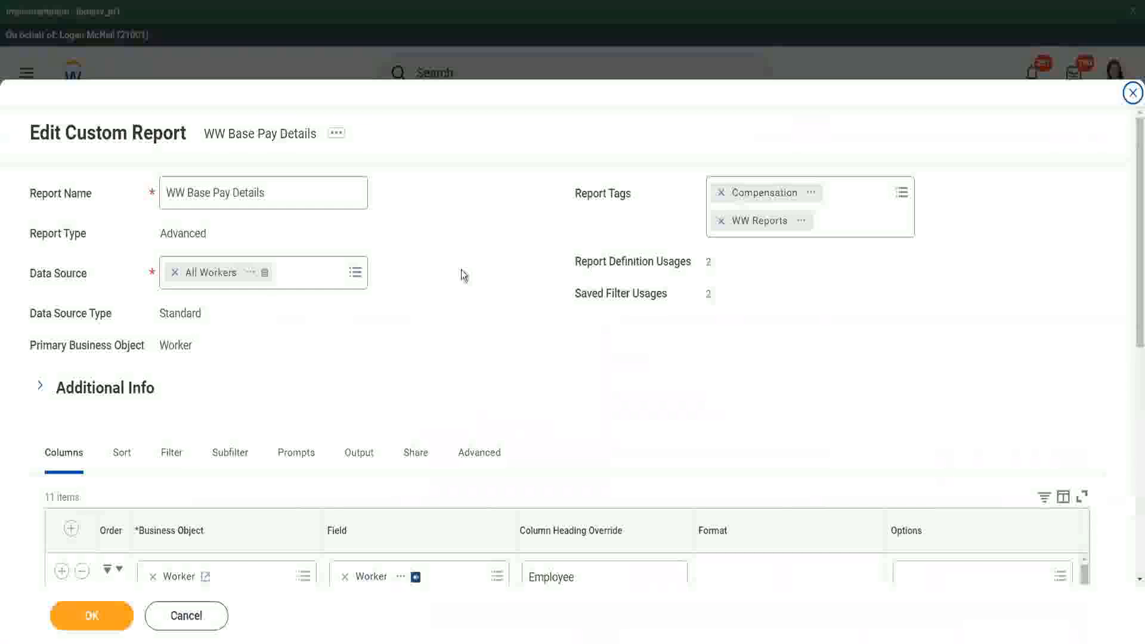
scroll(463, 273, down, 5)
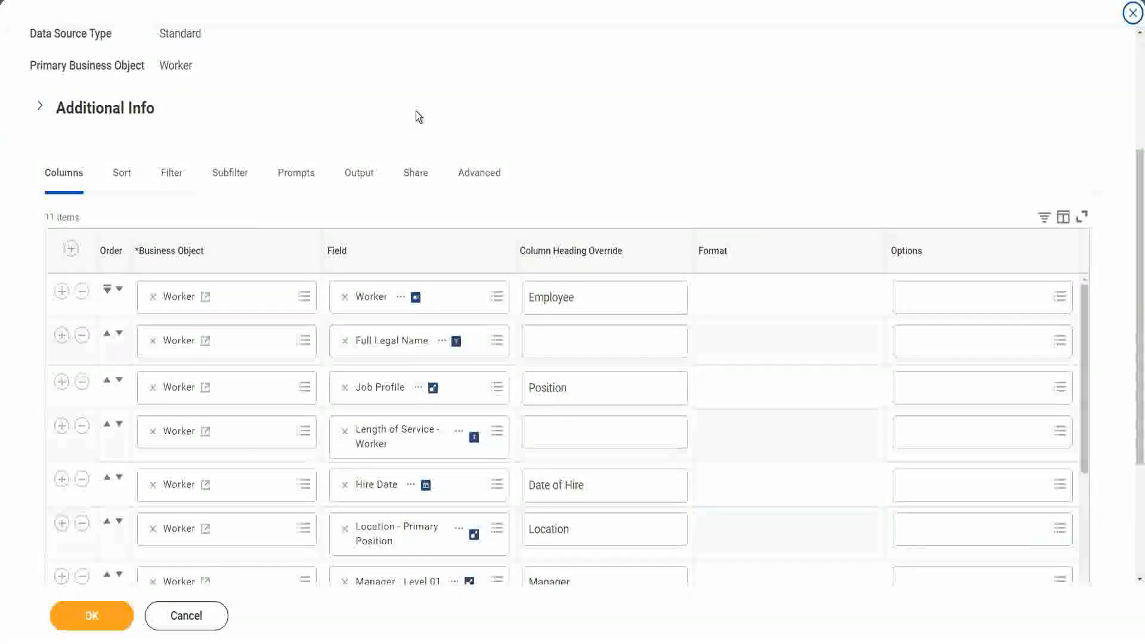
scroll(416, 112, down, 5)
scroll(549, 267, down, 3)
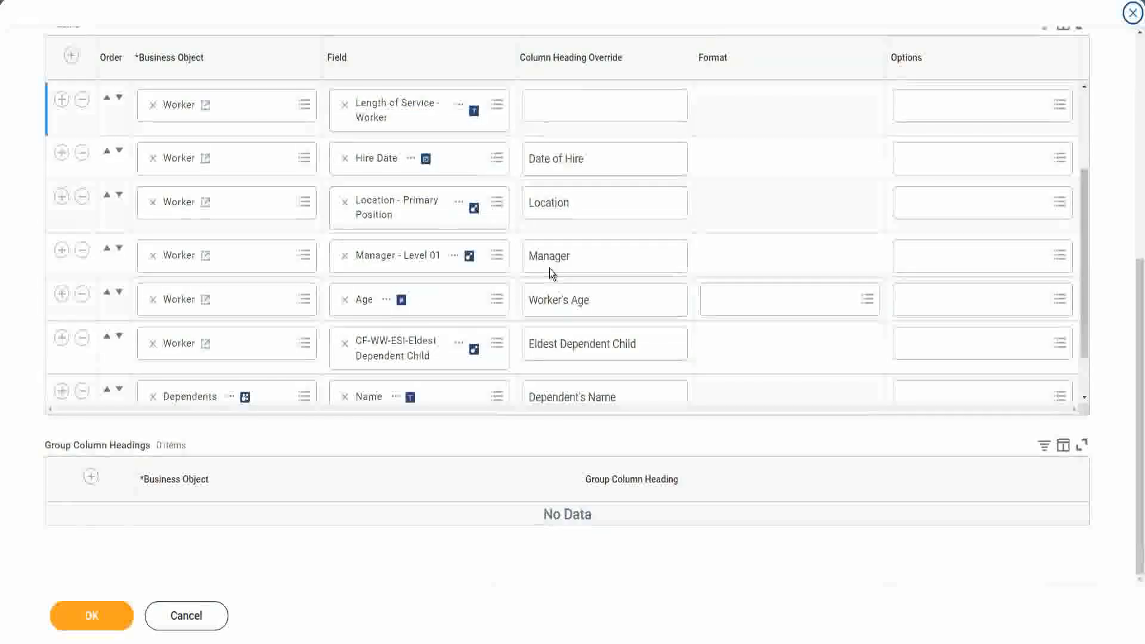
scroll(549, 268, down, 2)
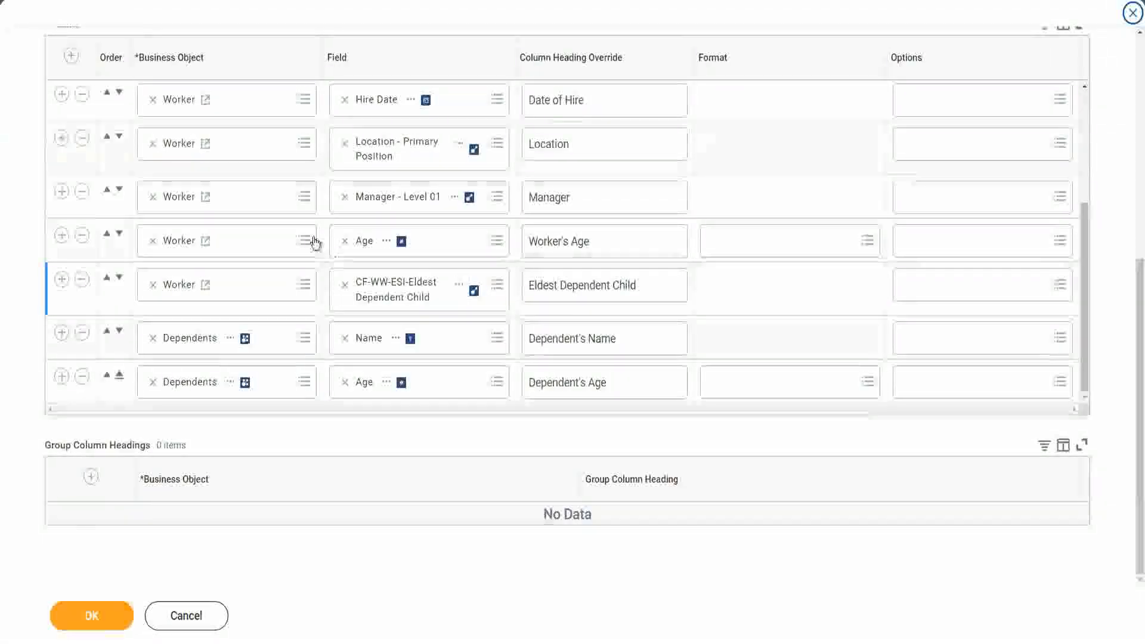
scroll(307, 233, up, 4)
scroll(239, 143, up, 3)
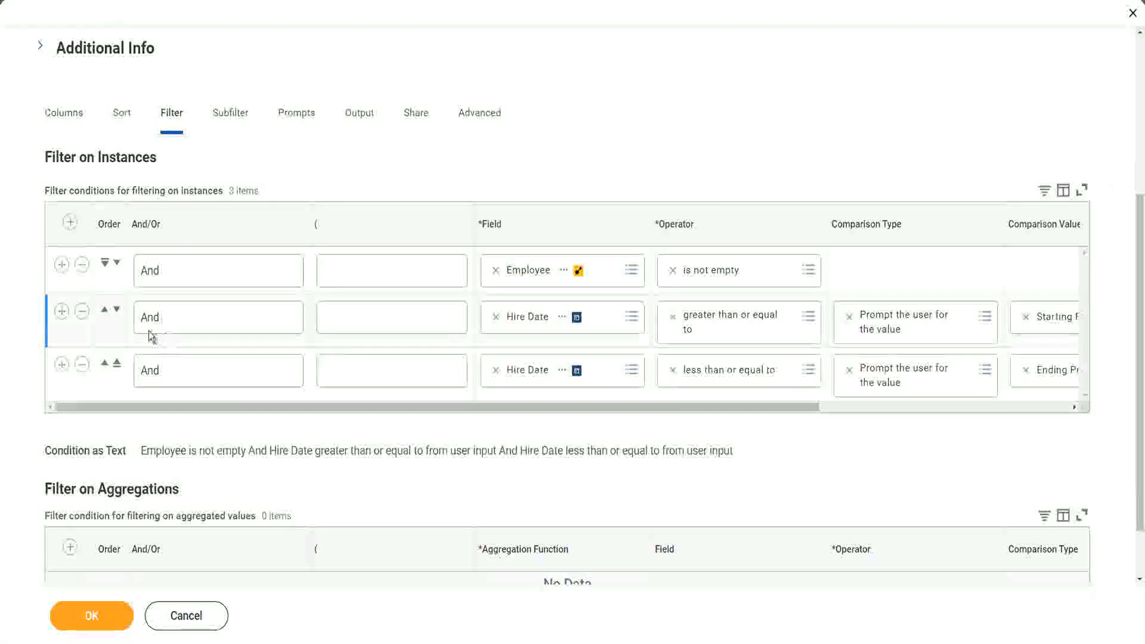
Add an instance filter condition below the Employee condition, using the report field CF-WW-ESI-Eldest Dependent Child.
click(62, 264)
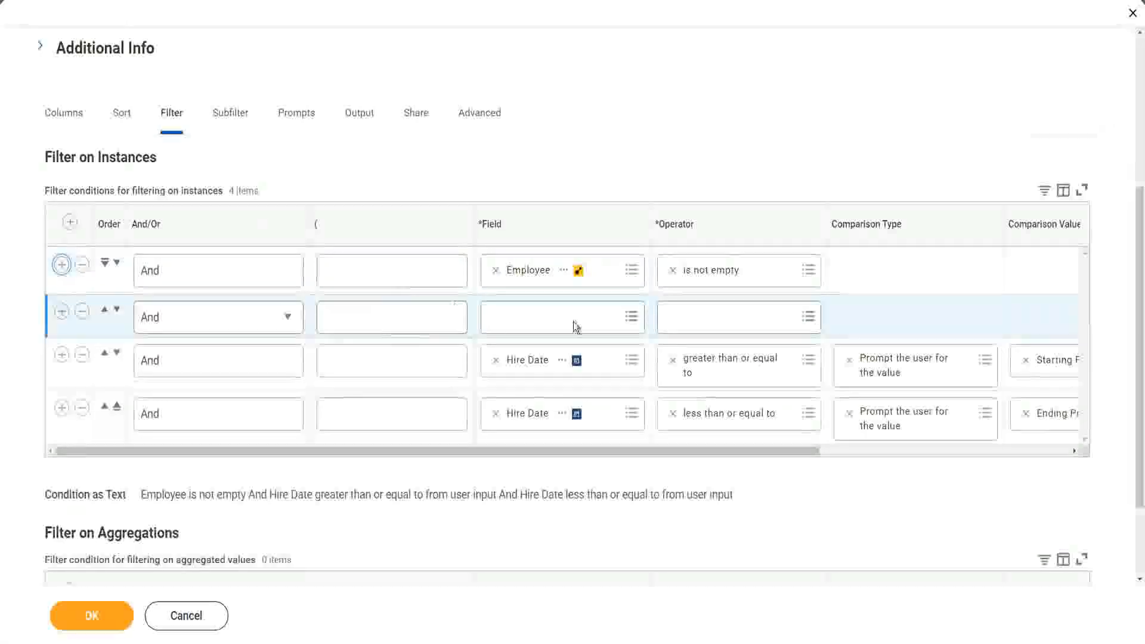
click(577, 310)
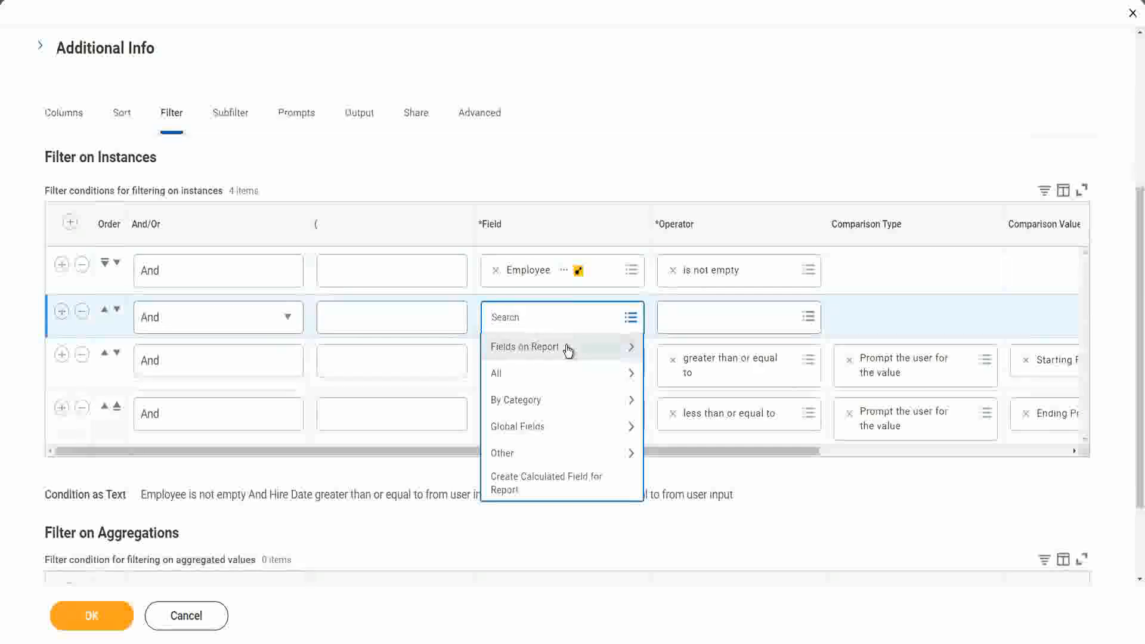
click(568, 349)
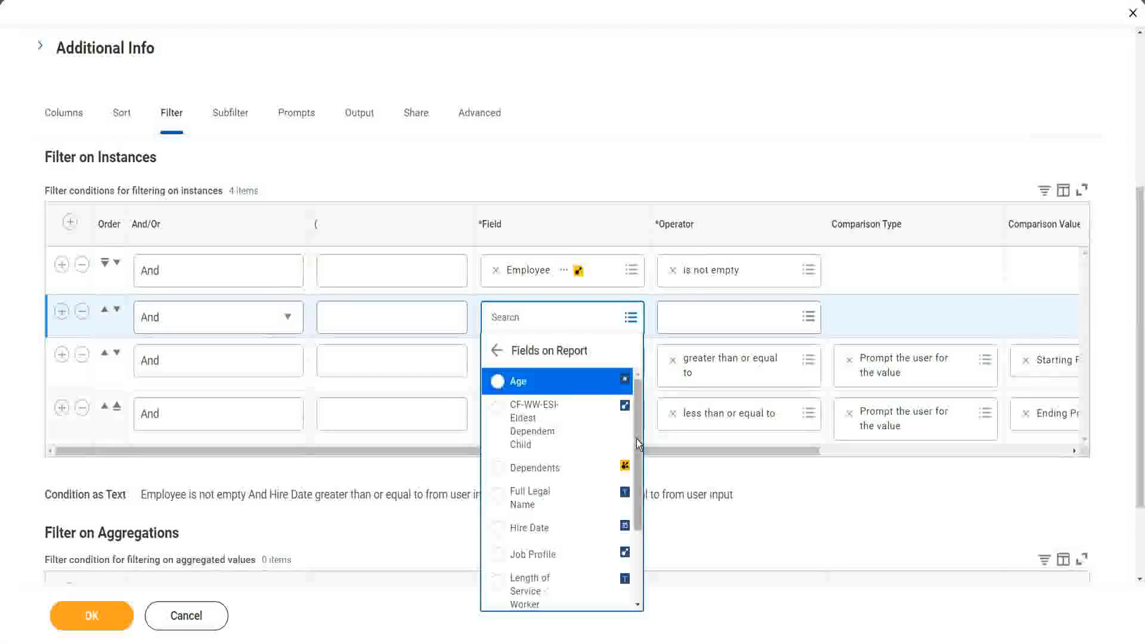
mouse_move(636, 439)
mouse_down()
mouse_move(638, 531)
mouse_move(638, 418)
mouse_up()
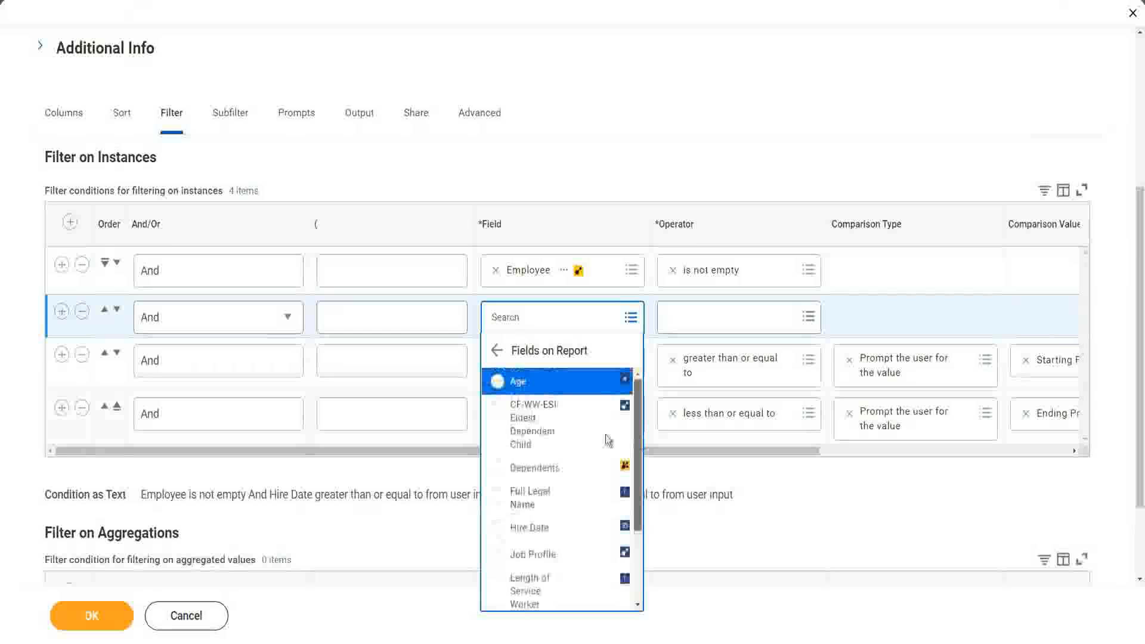
click(530, 437)
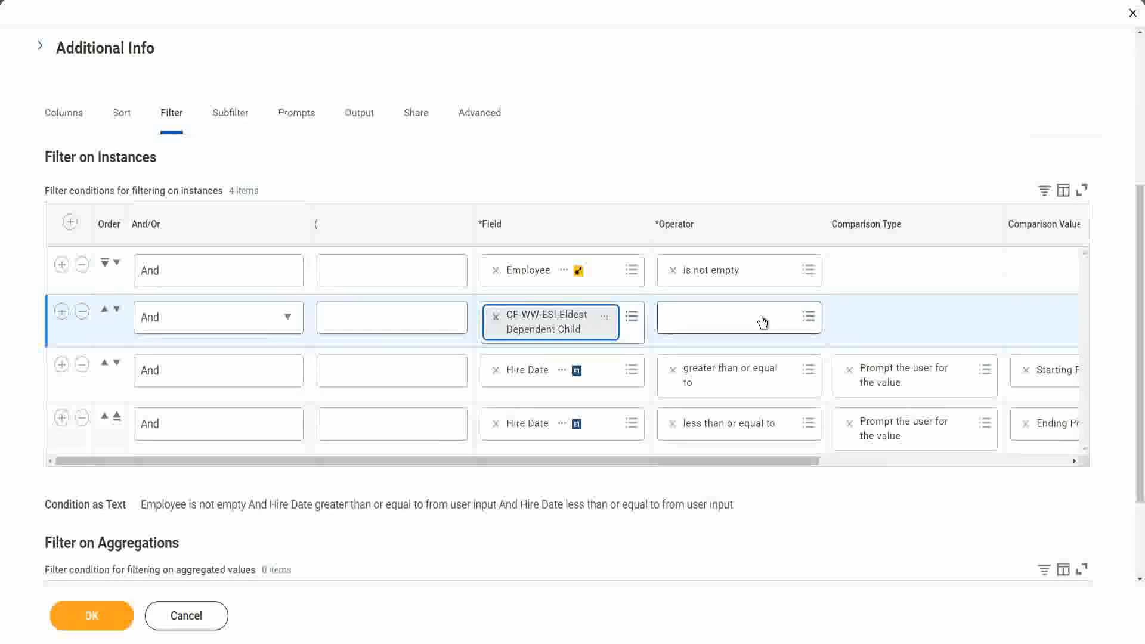
Set the new condition's operator to "is not empty" and save the report definition.
click(762, 320)
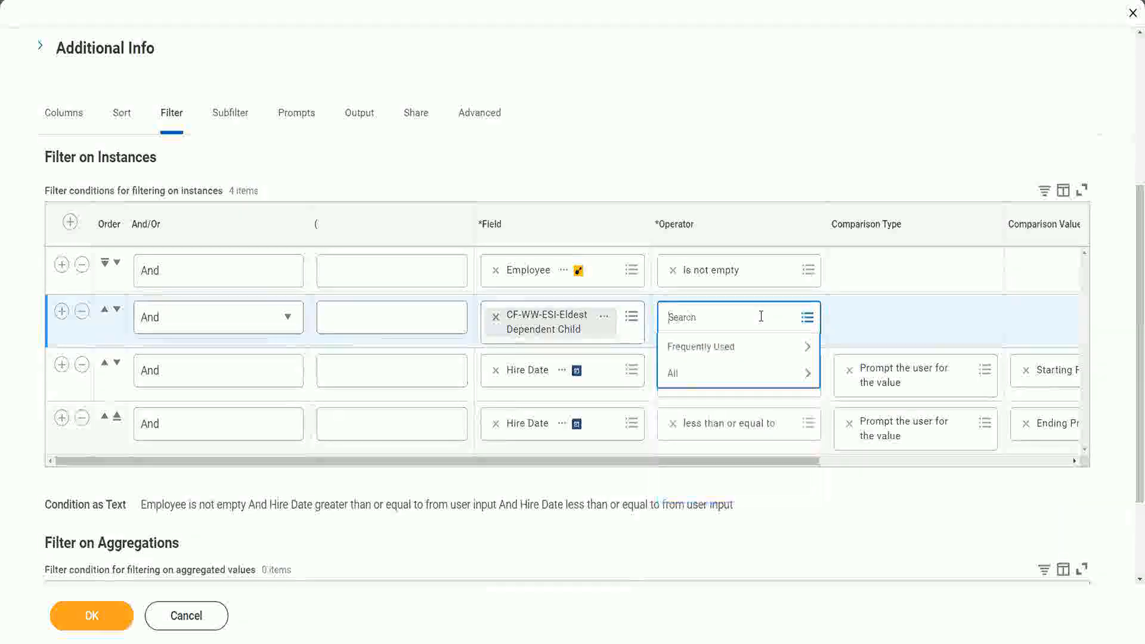
click(739, 347)
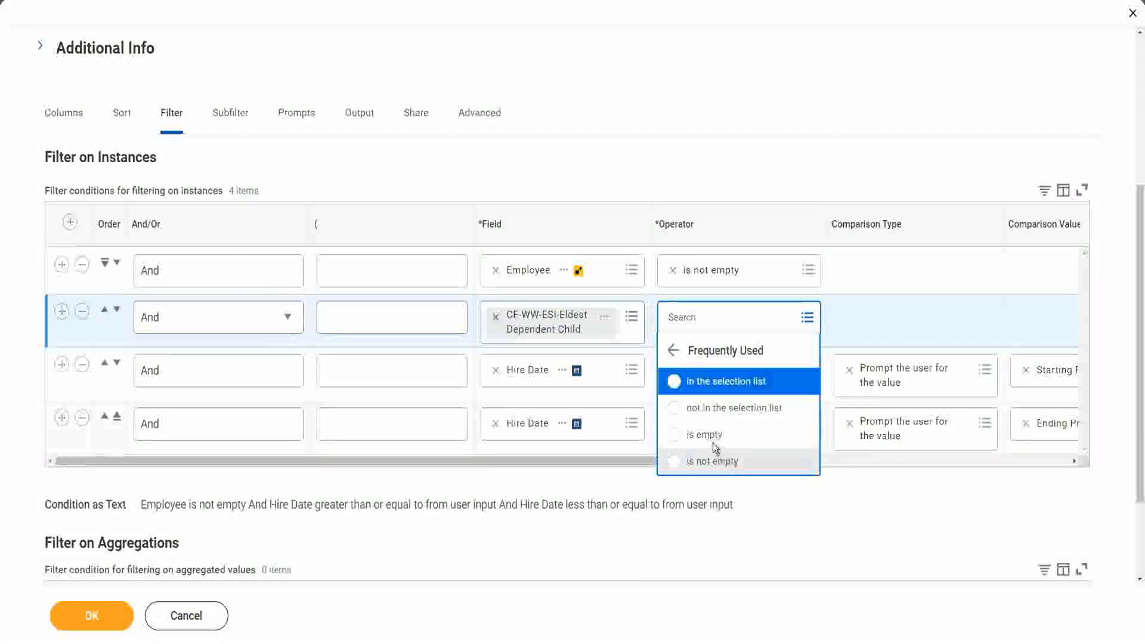
click(716, 458)
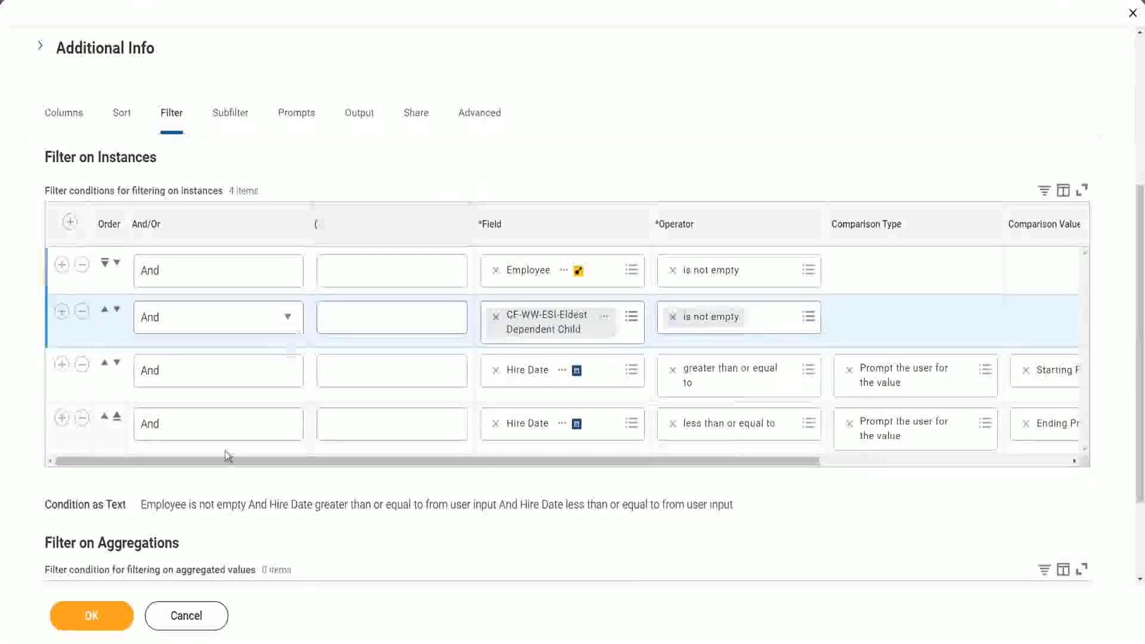
click(91, 614)
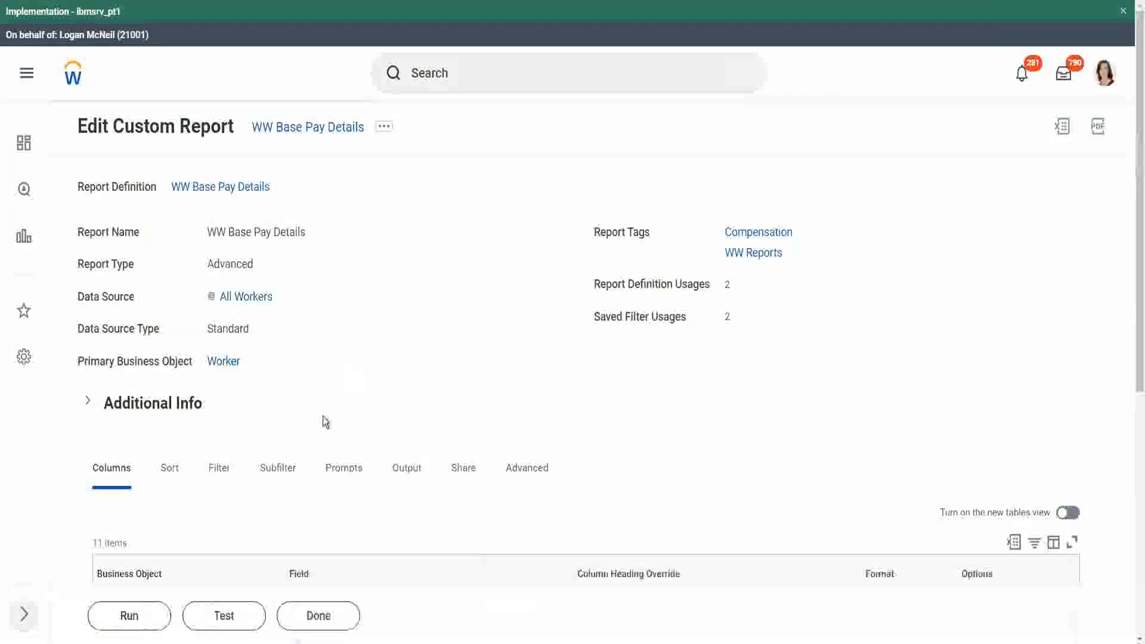
Run the filtered WW Base Pay Details report with hire dates from 01/01/2000 to 12/31/2000.
click(129, 616)
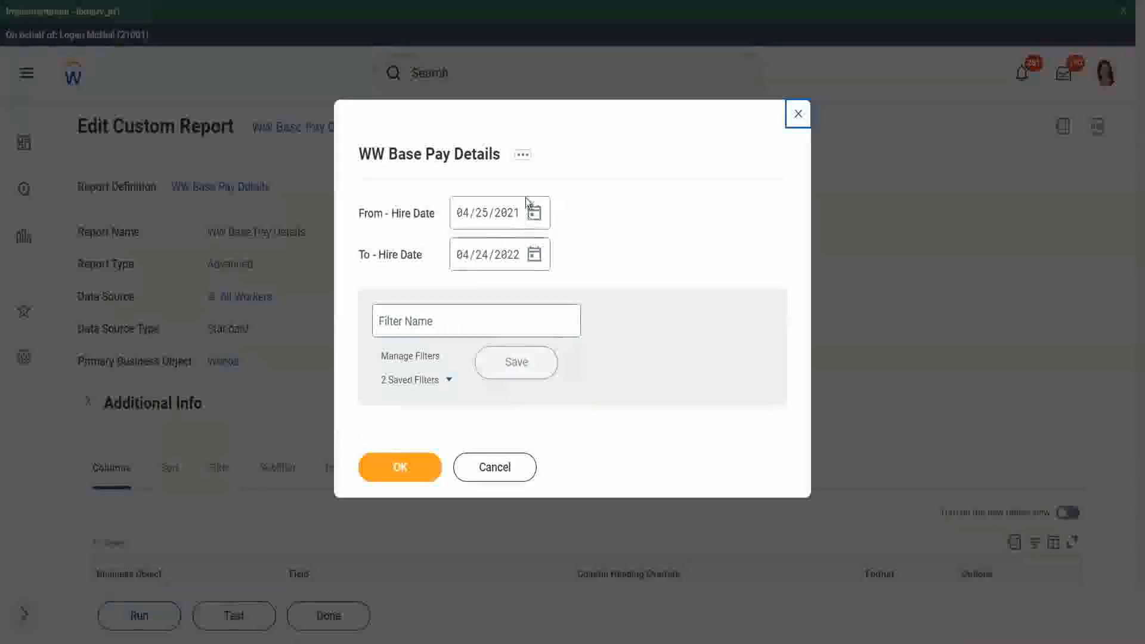
click(464, 214)
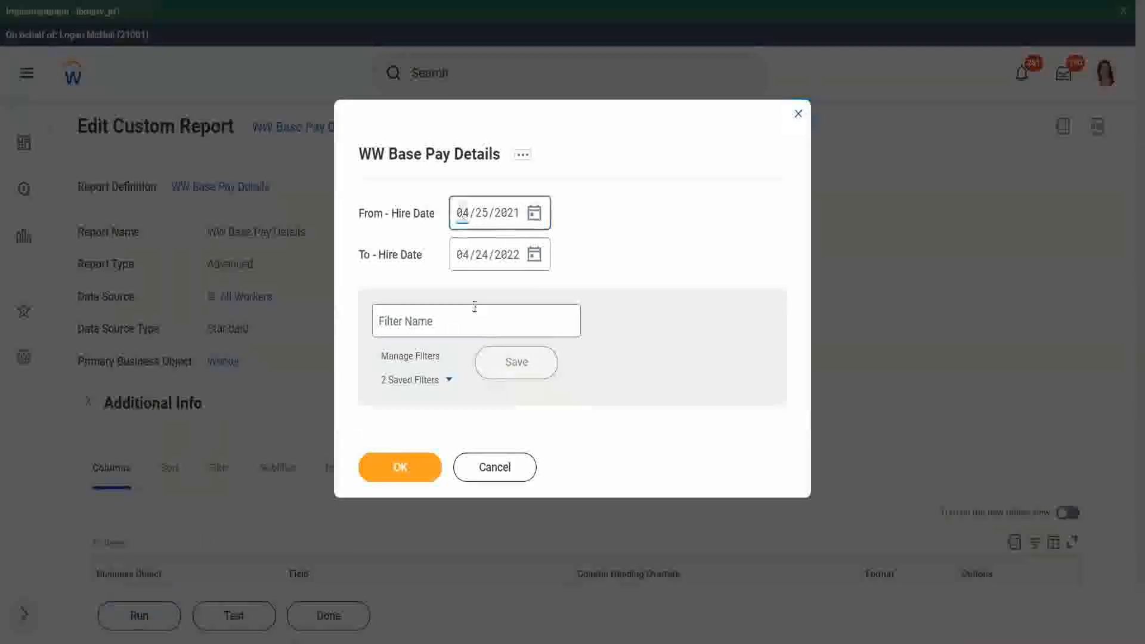
text(0)
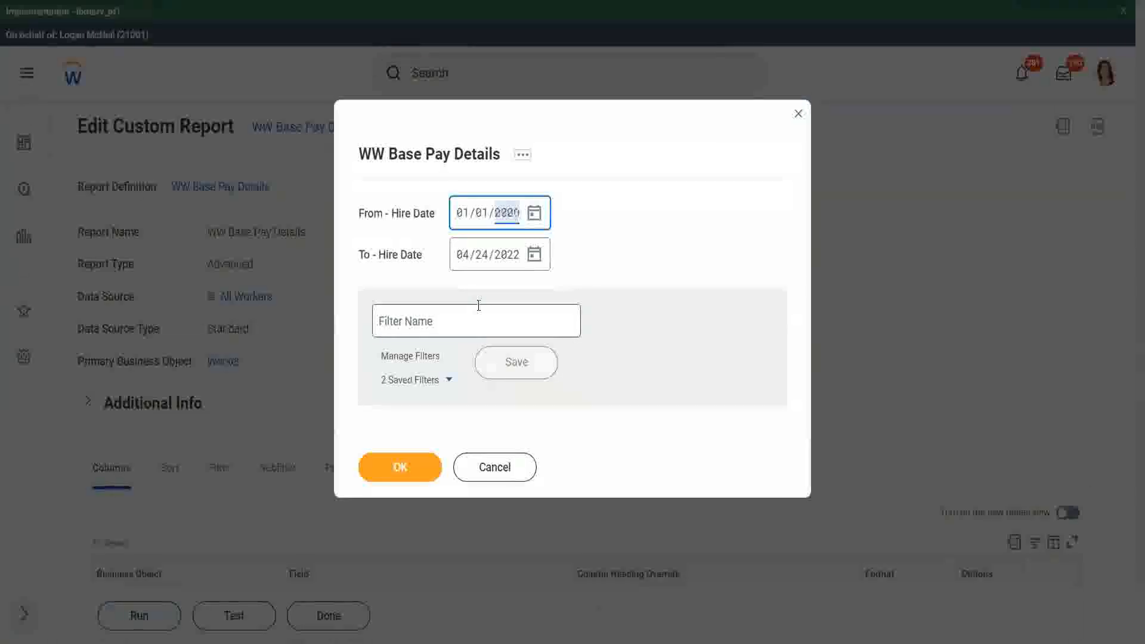
text(1032000)
key(Tab)
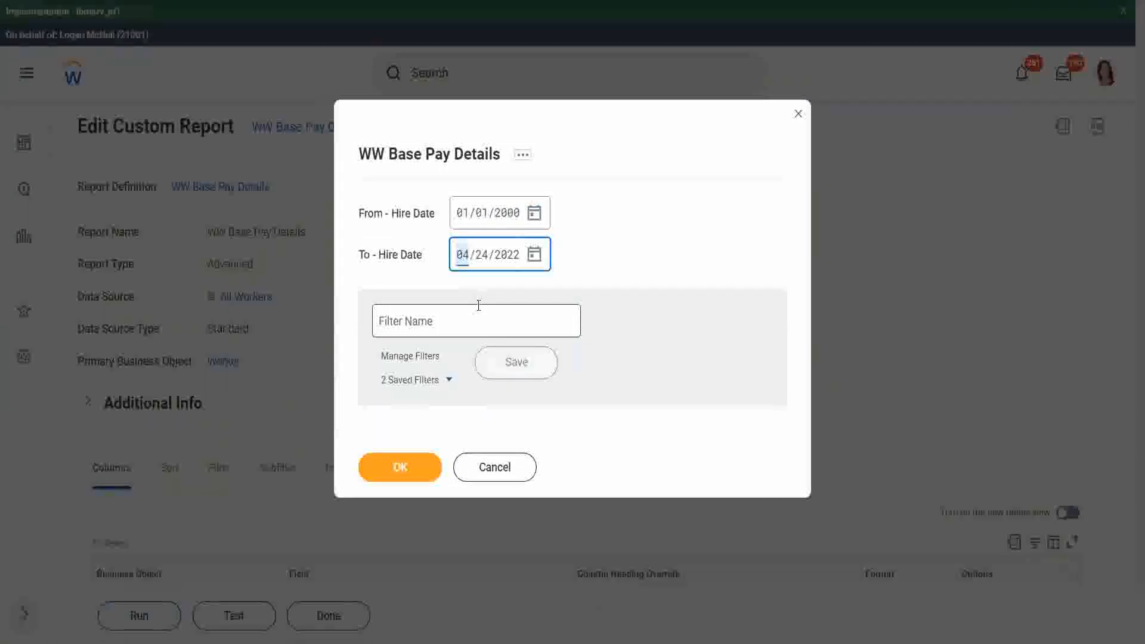
text(1231)
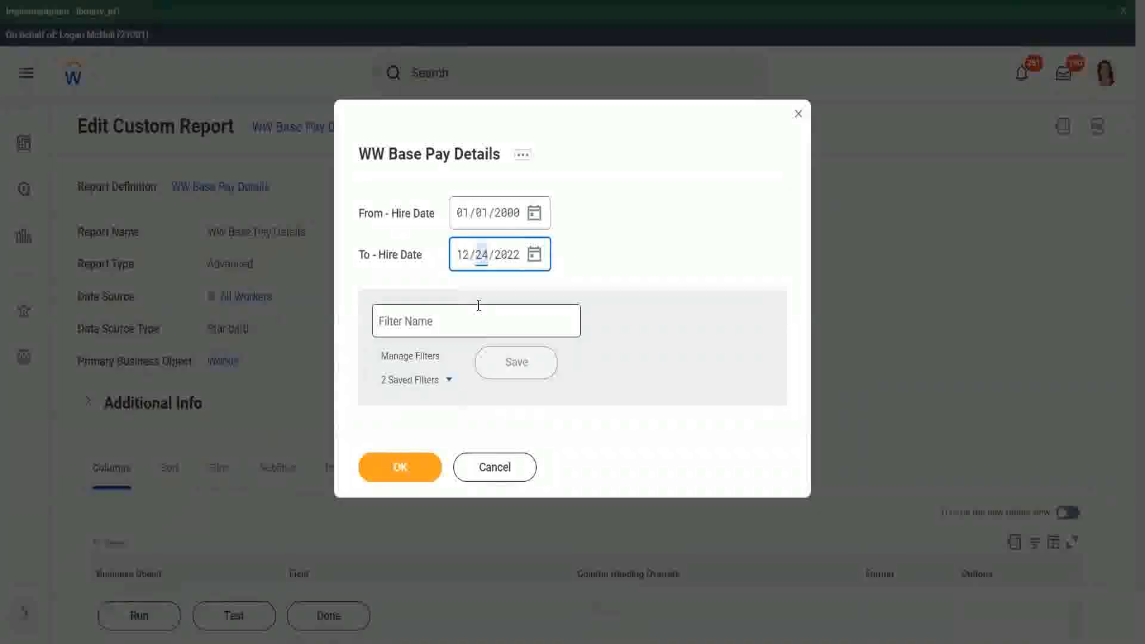
click(400, 461)
click(400, 460)
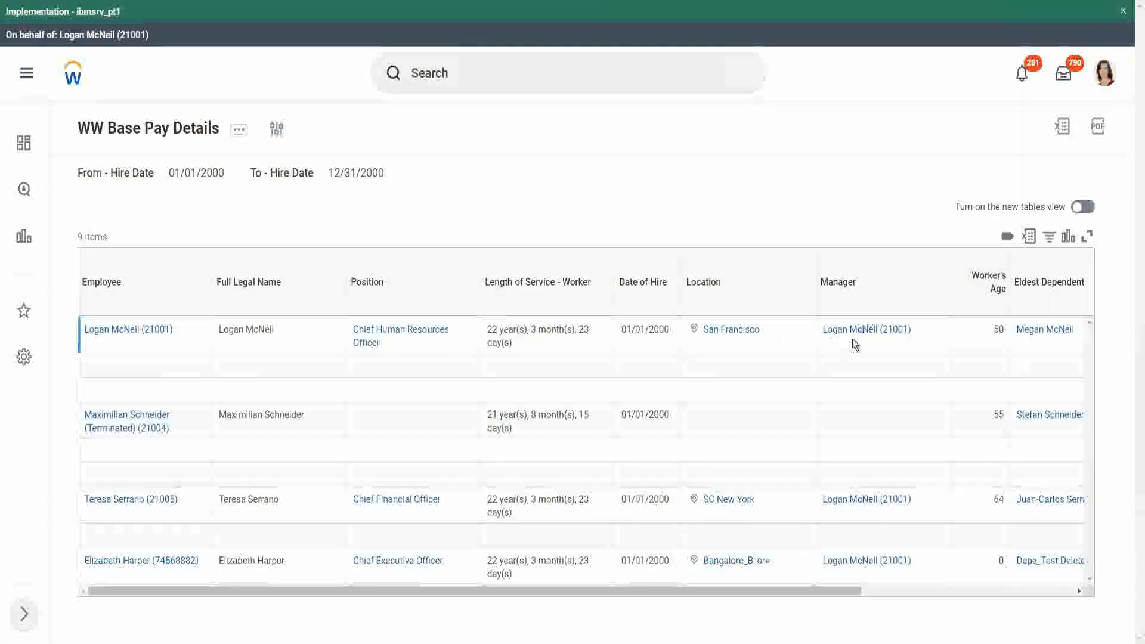
Review the filtered report's employee, Eldest Dependent Child and Dependents columns across the full table width.
drag(778, 593, 993, 596)
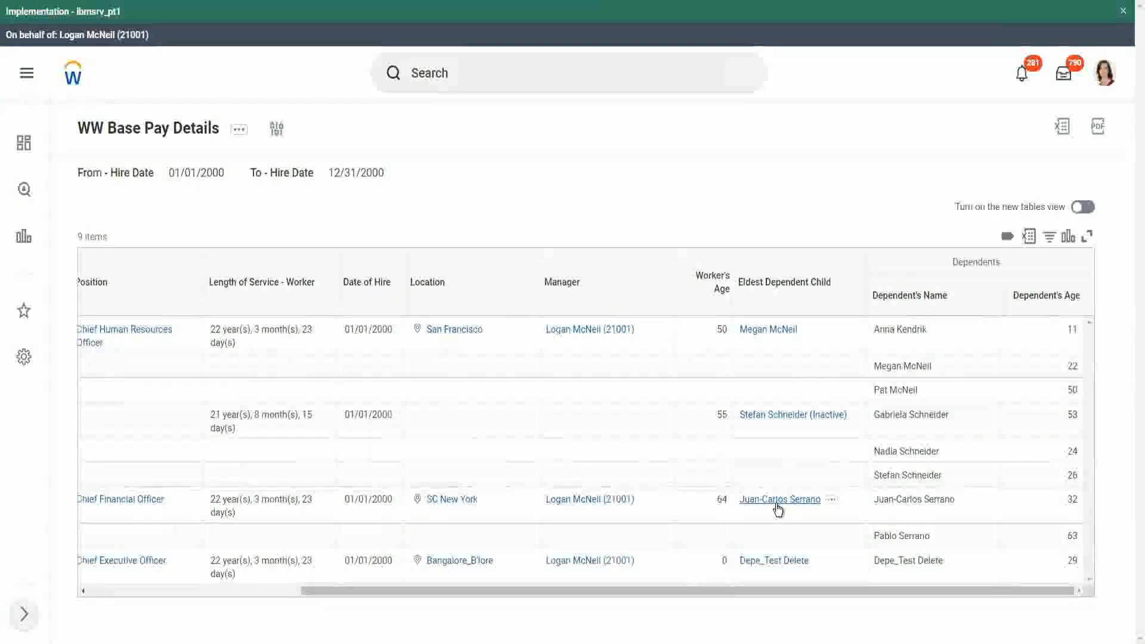
mouse_move(631, 502)
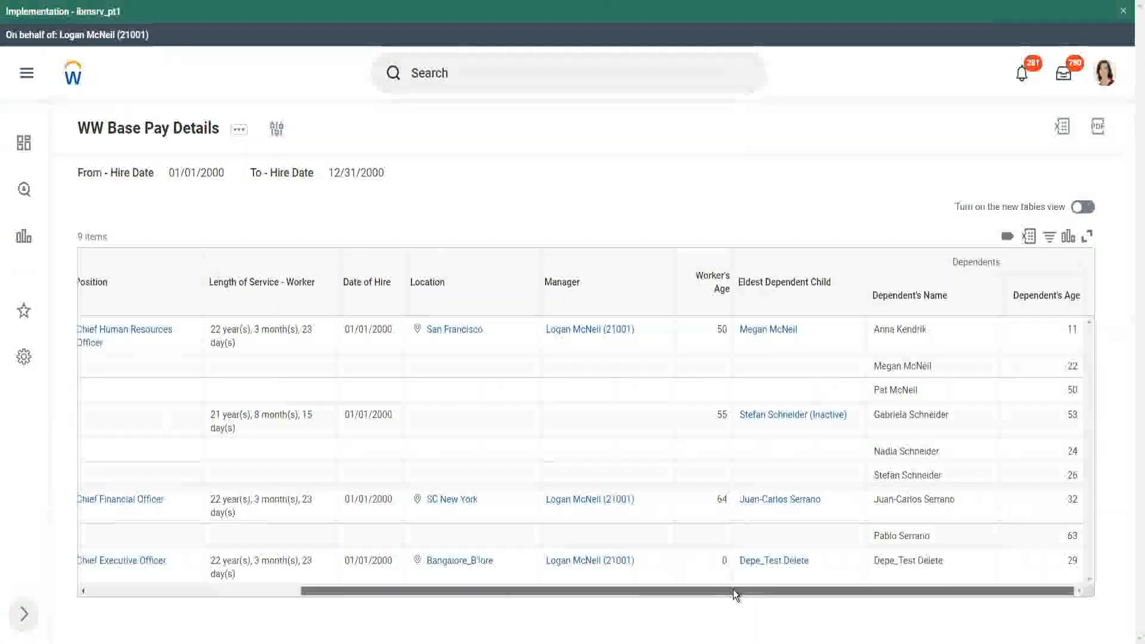
drag(733, 593, 471, 582)
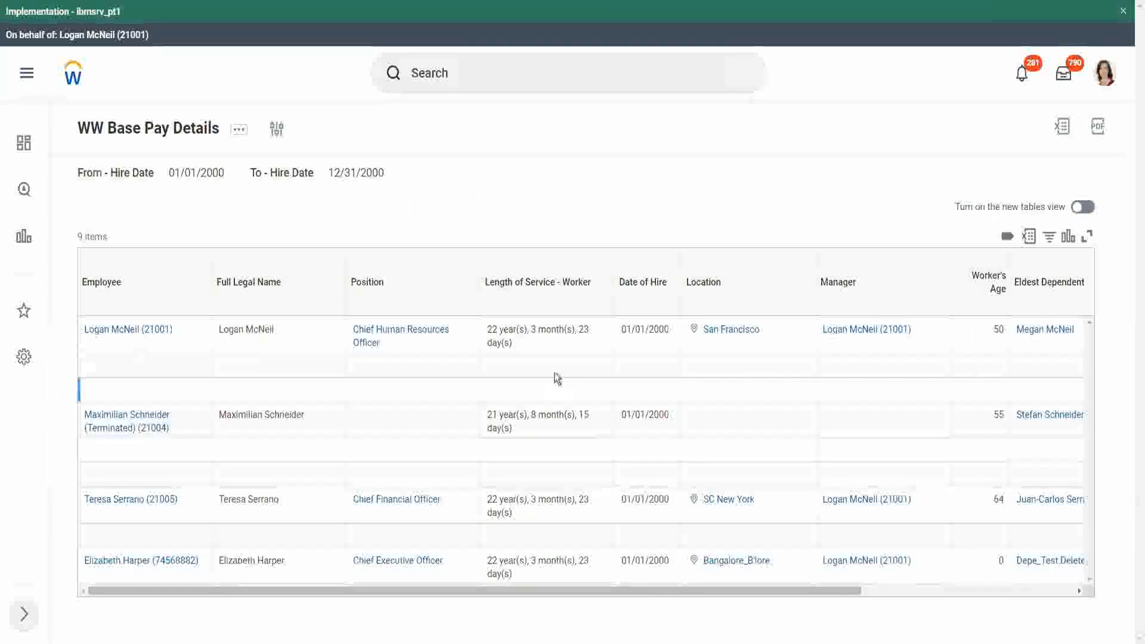
drag(566, 591, 758, 593)
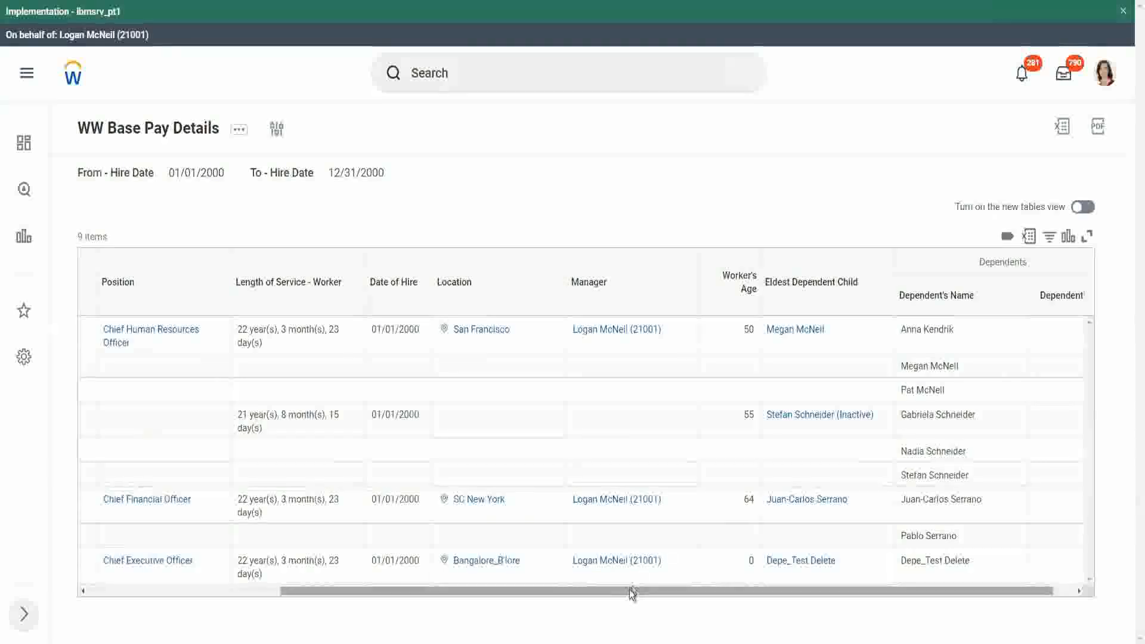
drag(591, 593, 305, 600)
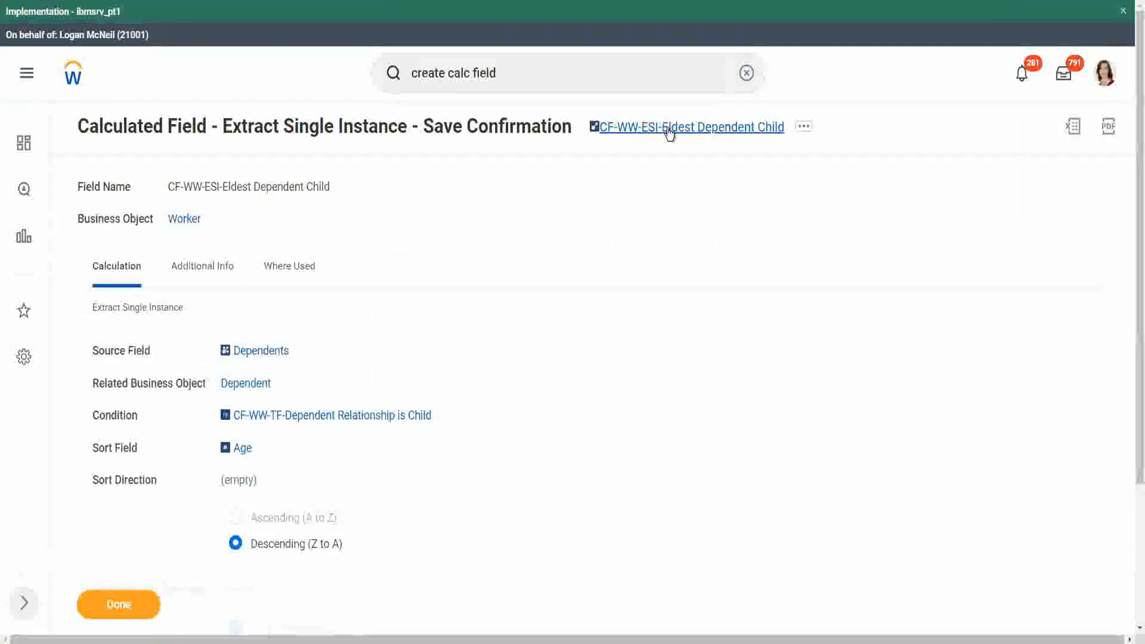
Copy the name CF-WW-ESI-Eldest Dependent Child and paste it as the field name in a new Create Calculated Field task.
right_click(669, 132)
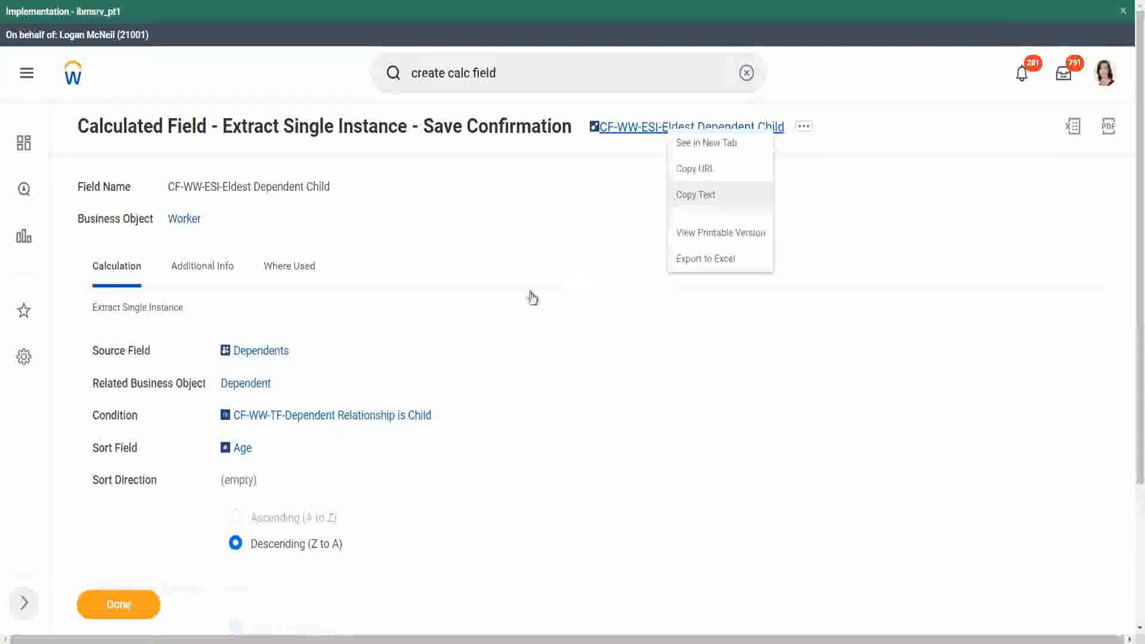
click(717, 196)
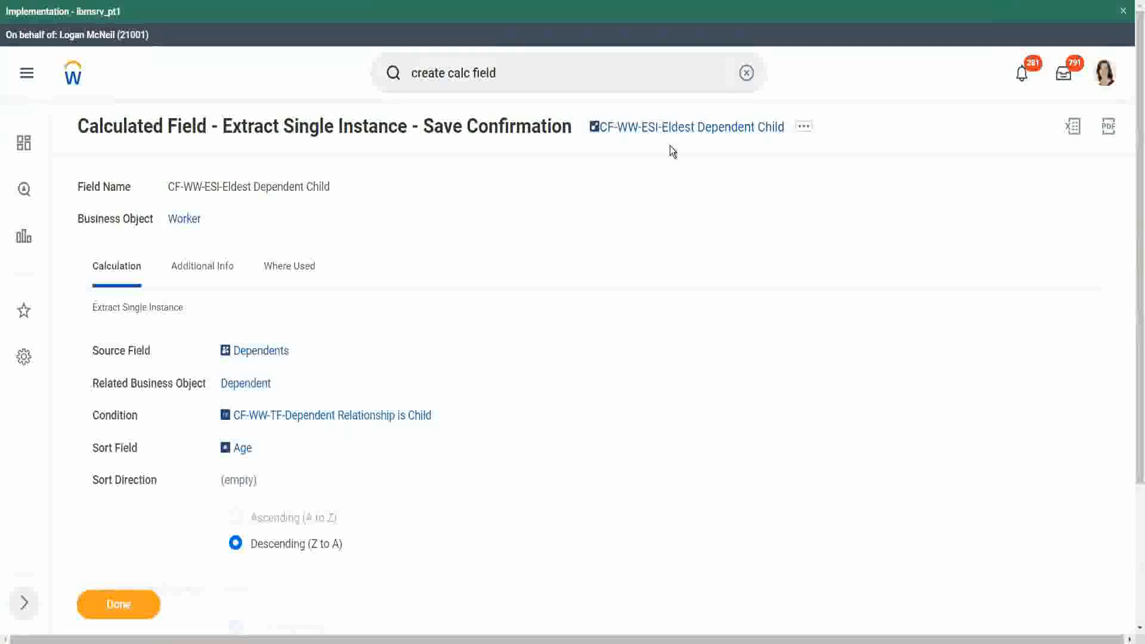
click(517, 78)
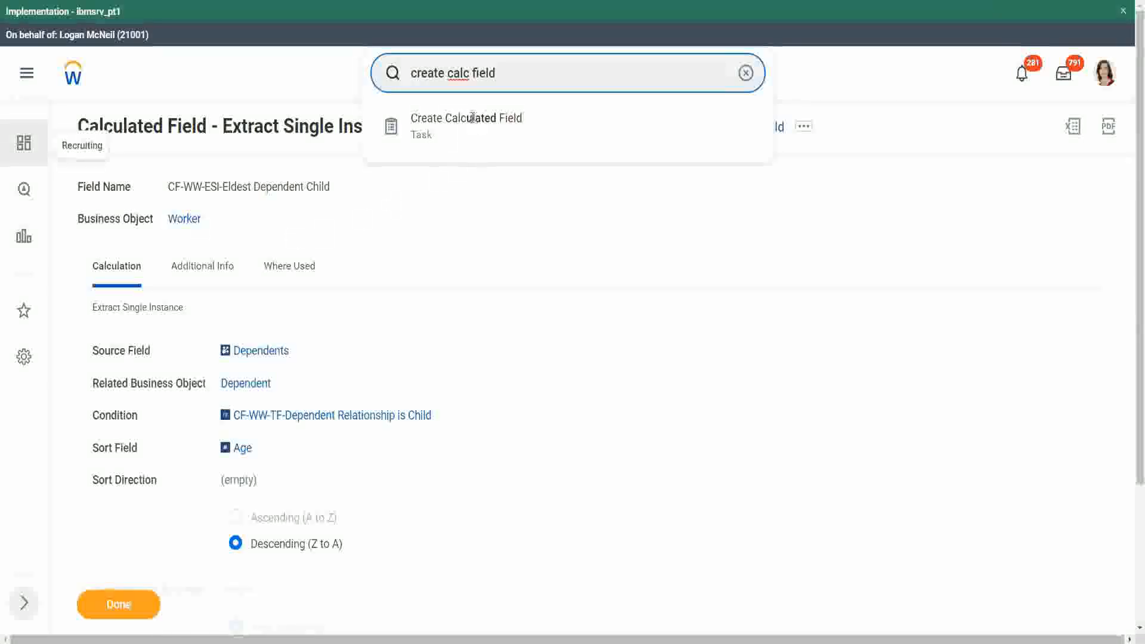
click(472, 123)
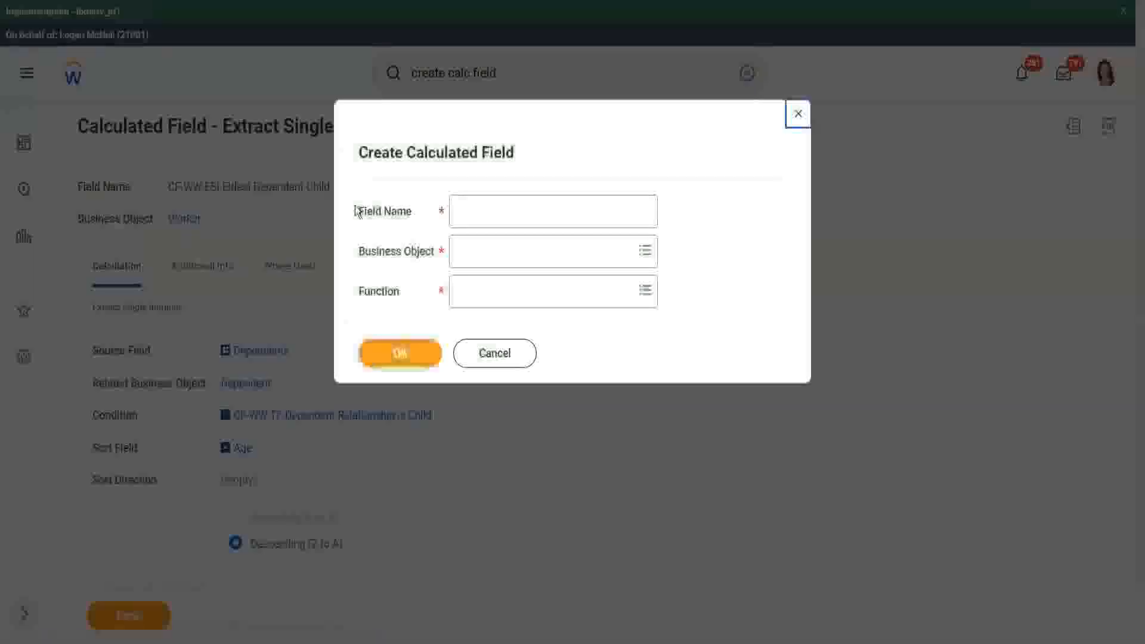
click(478, 208)
key(ctrl+v)
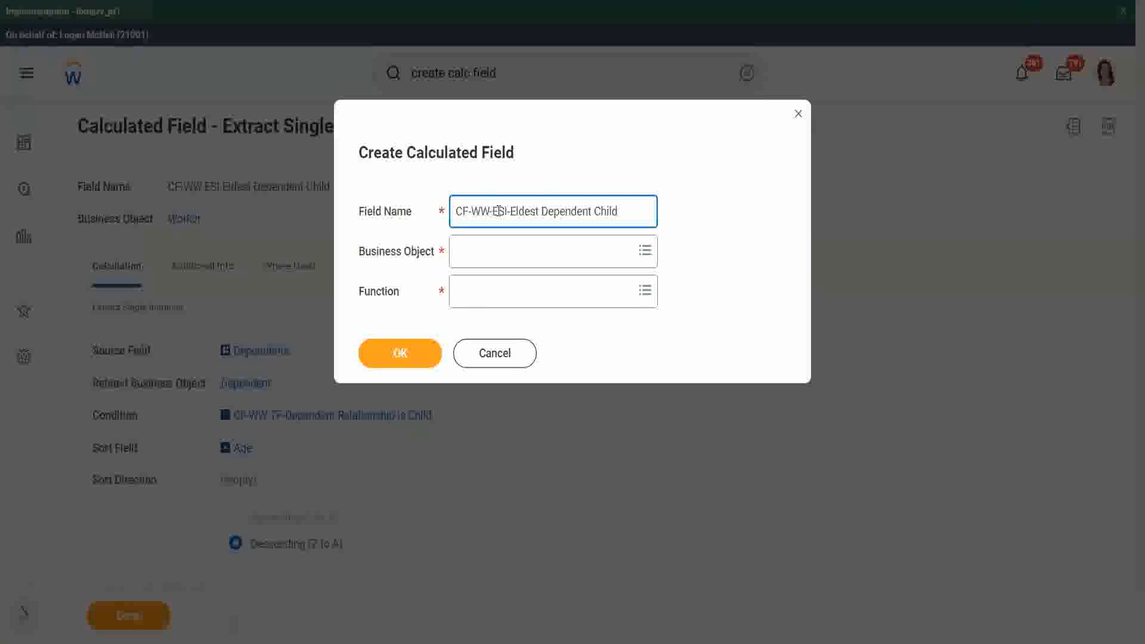
Change the new calculated field's name to CF-WW-LRV-Age of the eldest Dependent Child.
double_click(498, 212)
text(LRV-)
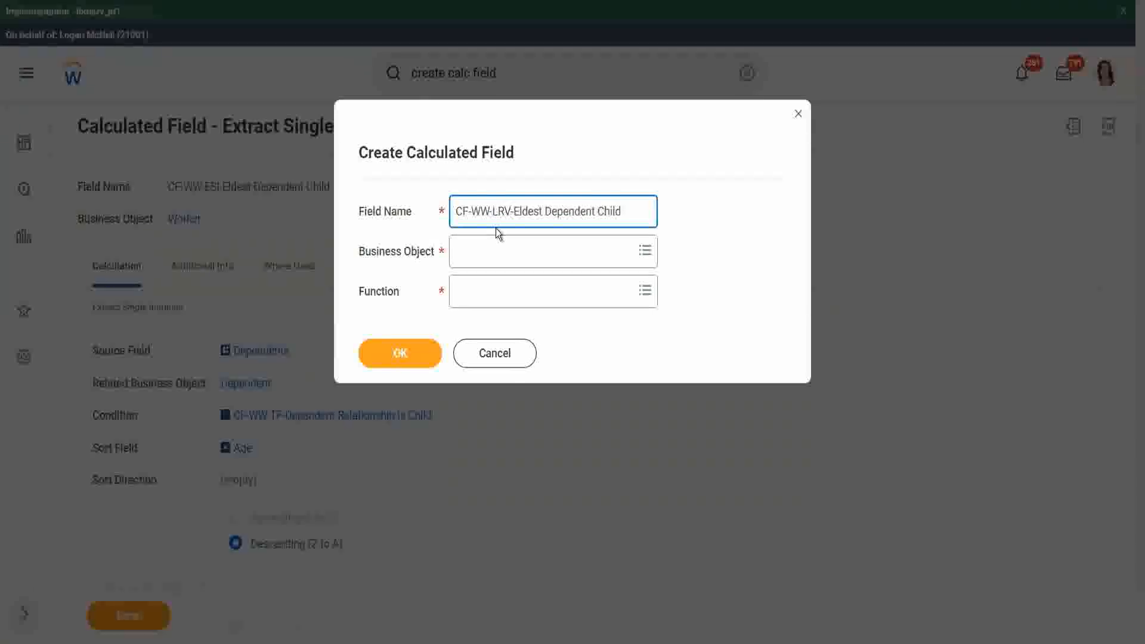
text(Age of )
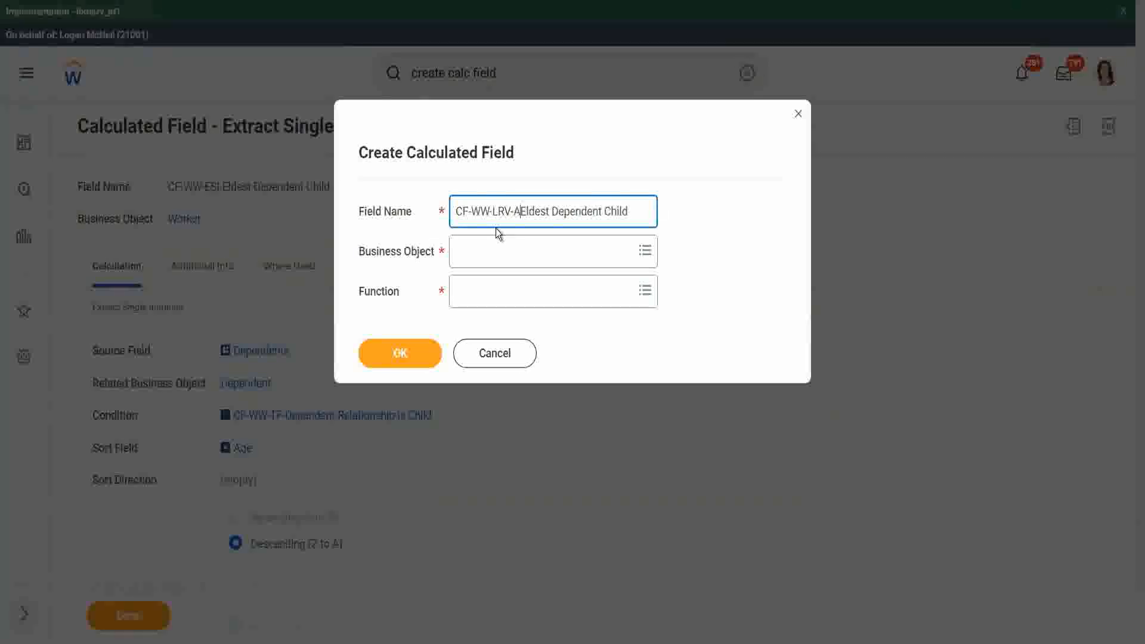
text(the)
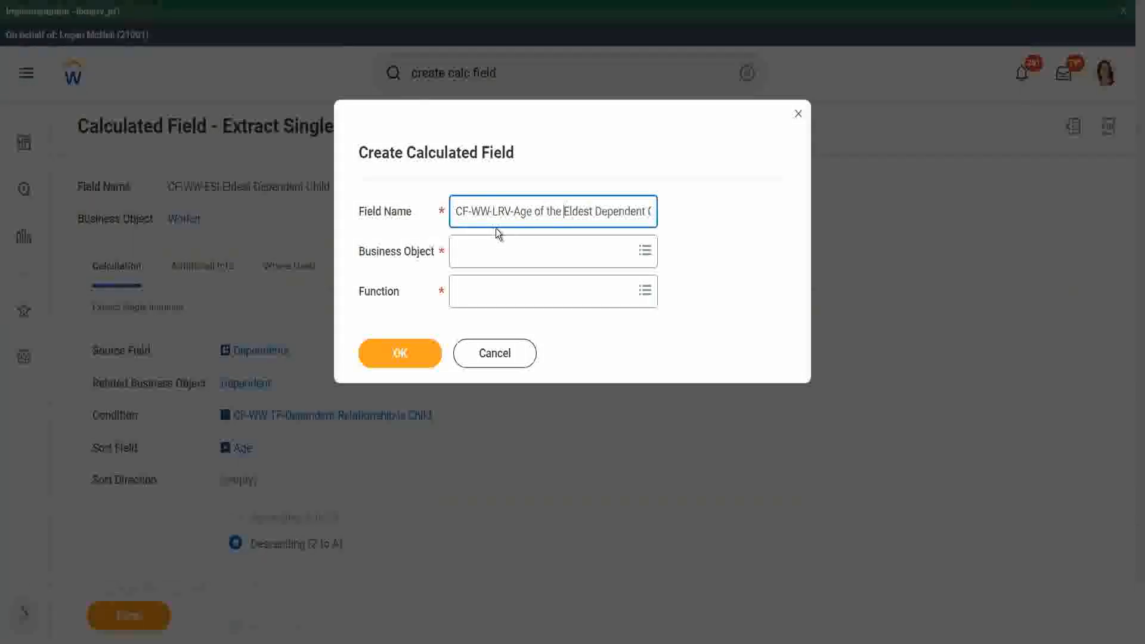
key(shift+Right)
text(e)
key(Right)
key(Right)
key(Right)
key(Right)
key(Right)
key(Right)
key(Right)
key(Right)
key(Right)
key(Right)
key(Right)
key(Right)
key(Right)
key(Right)
key(Right)
key(Right)
key(Right)
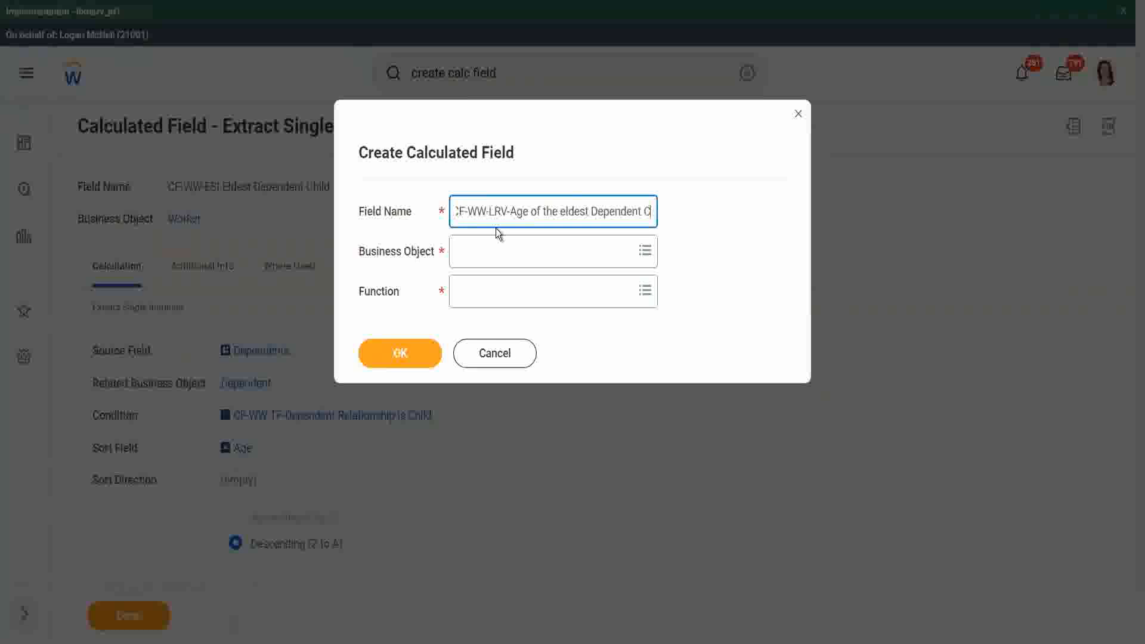
Set the calculated field's business object to Worker and its function to Lookup Related Value.
key(Tab)
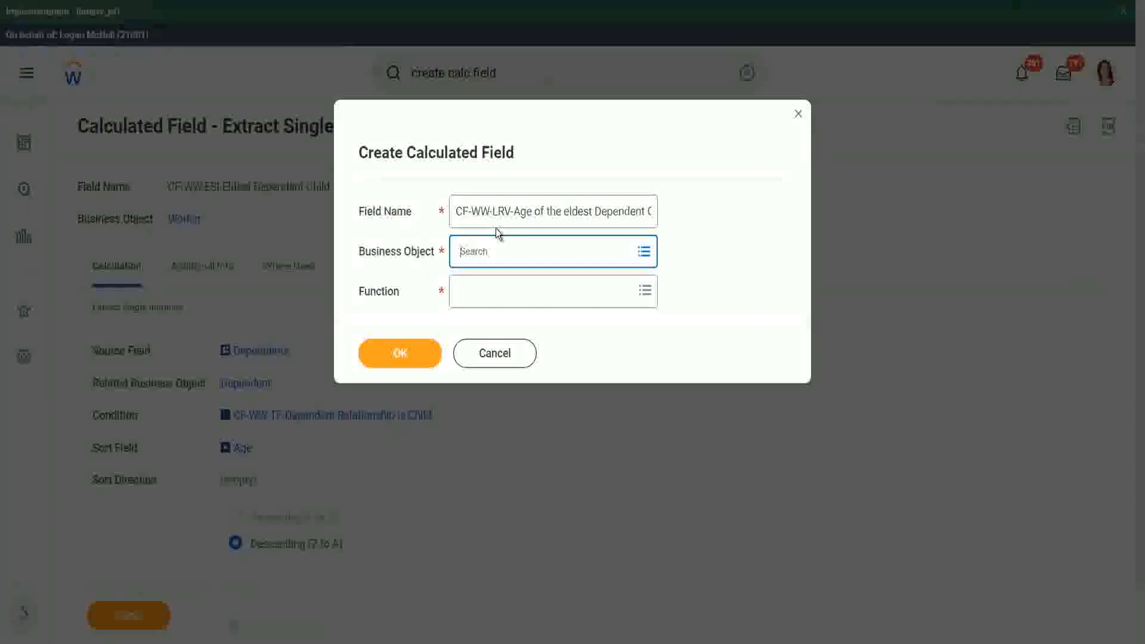
text(worker)
key(Return)
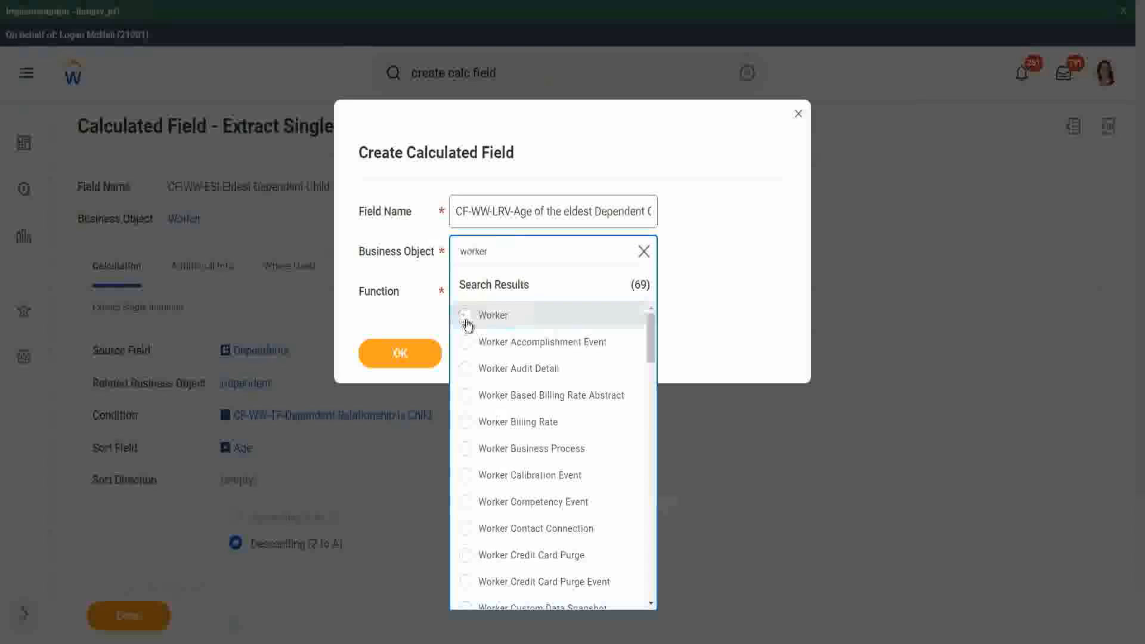
key(Return)
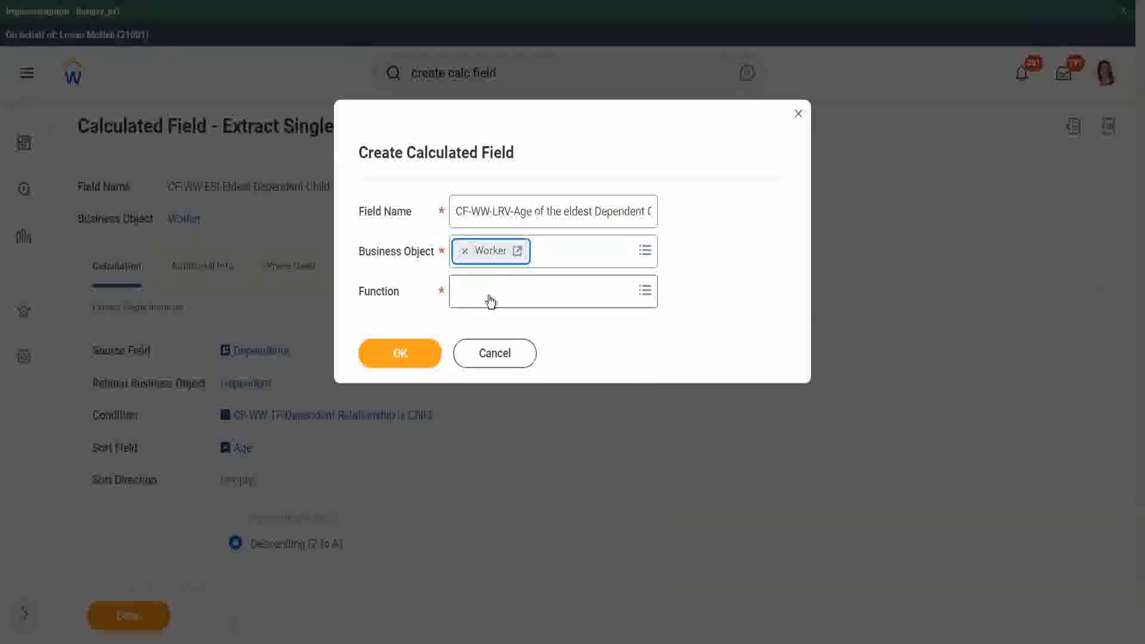
click(490, 298)
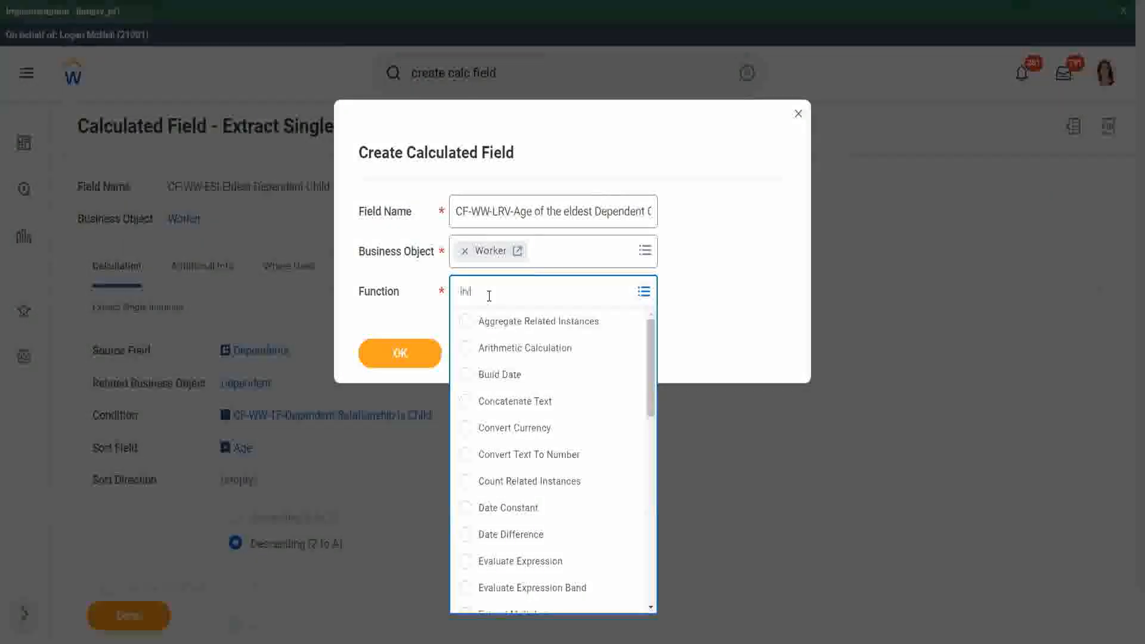
text(lrv)
key(Return)
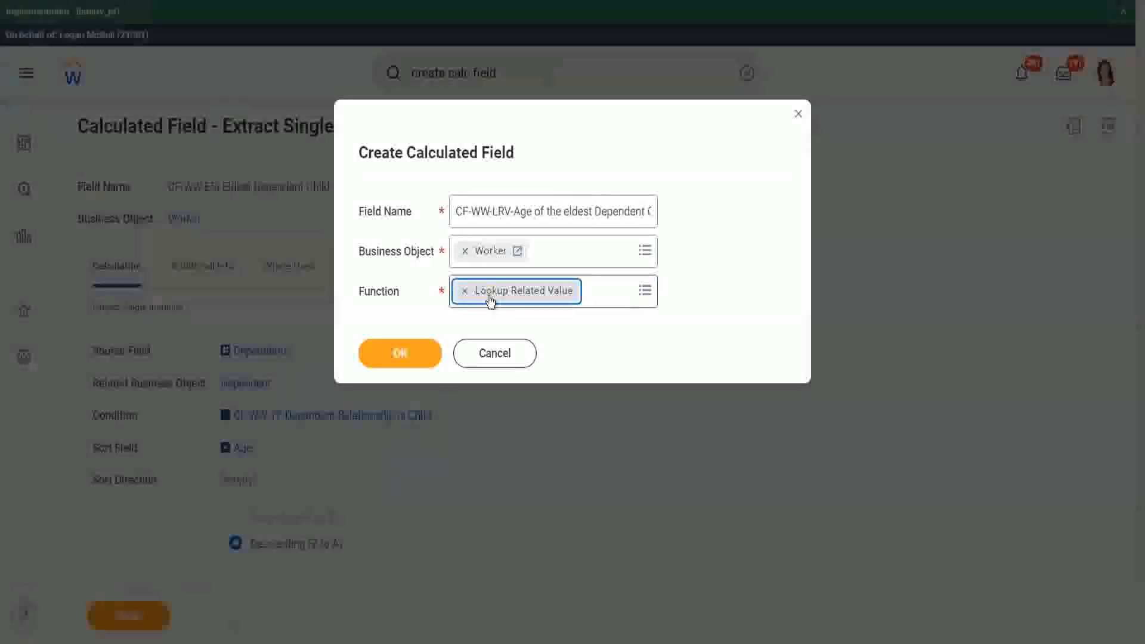